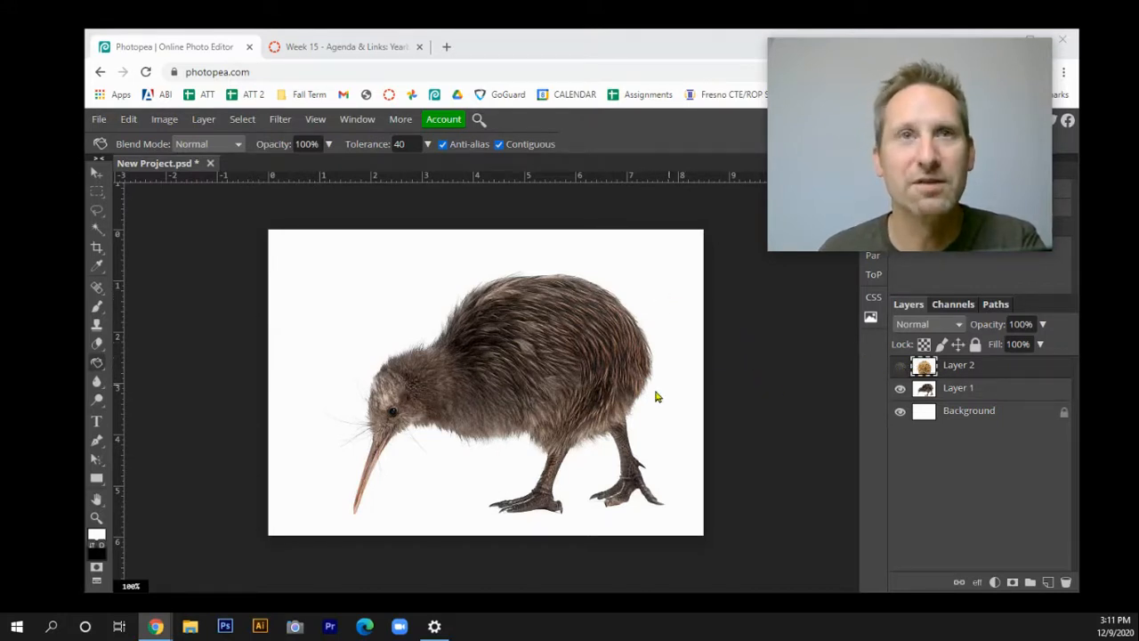
Show Layer 2, then scale the kiwi fruit to about 62%, rotate it about 99° and place it over the bird's body
click(901, 367)
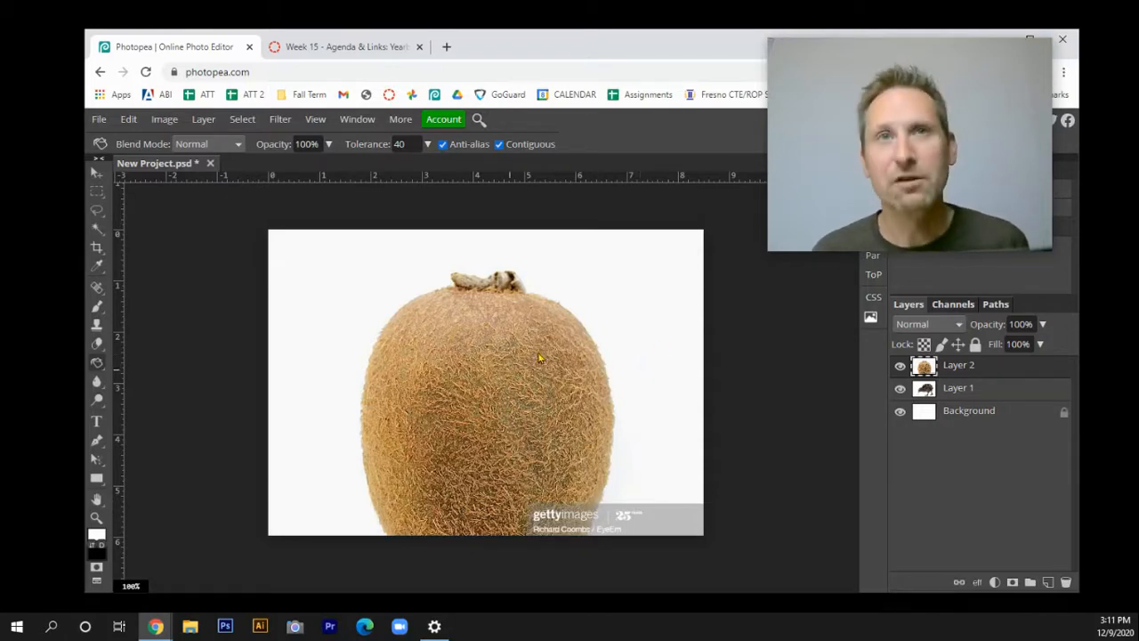
click(130, 119)
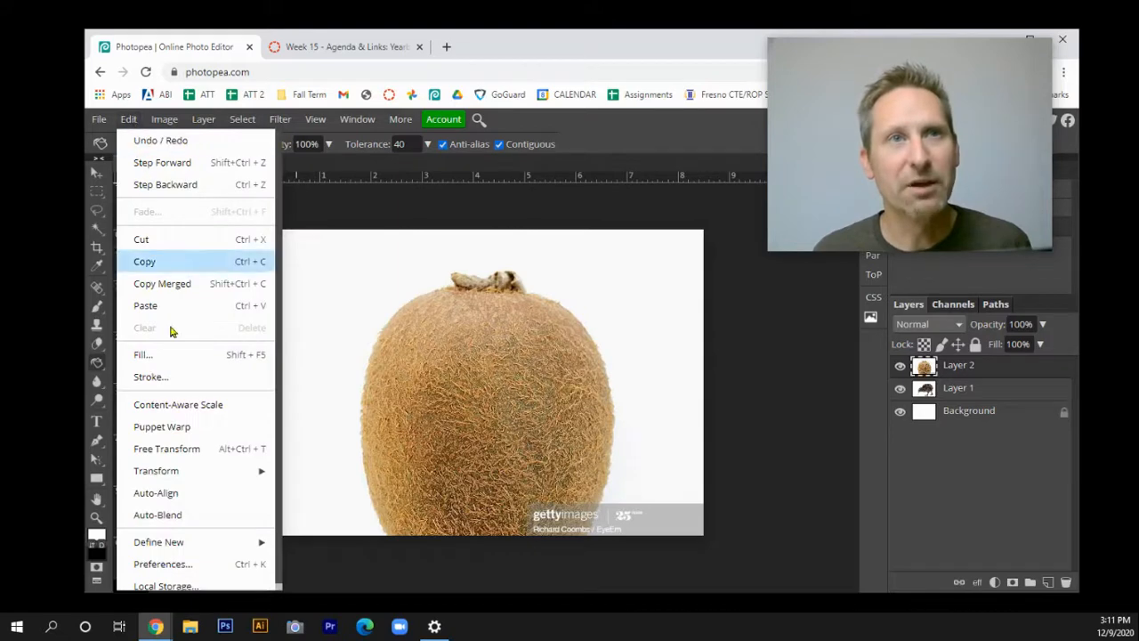
click(226, 444)
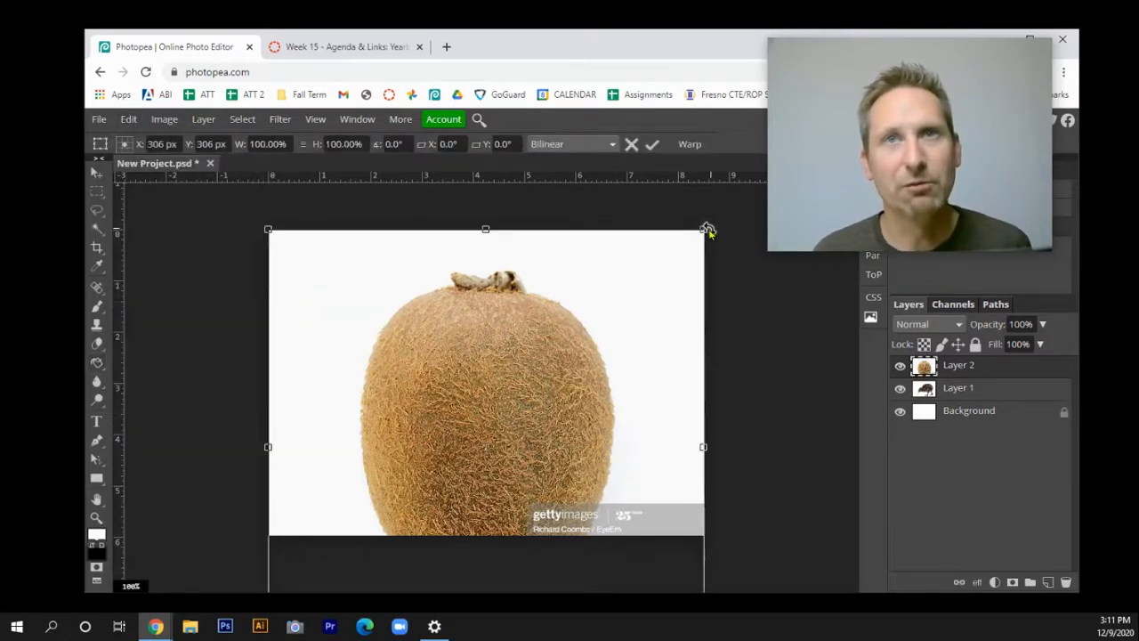
drag(702, 229, 536, 420)
drag(493, 450, 502, 428)
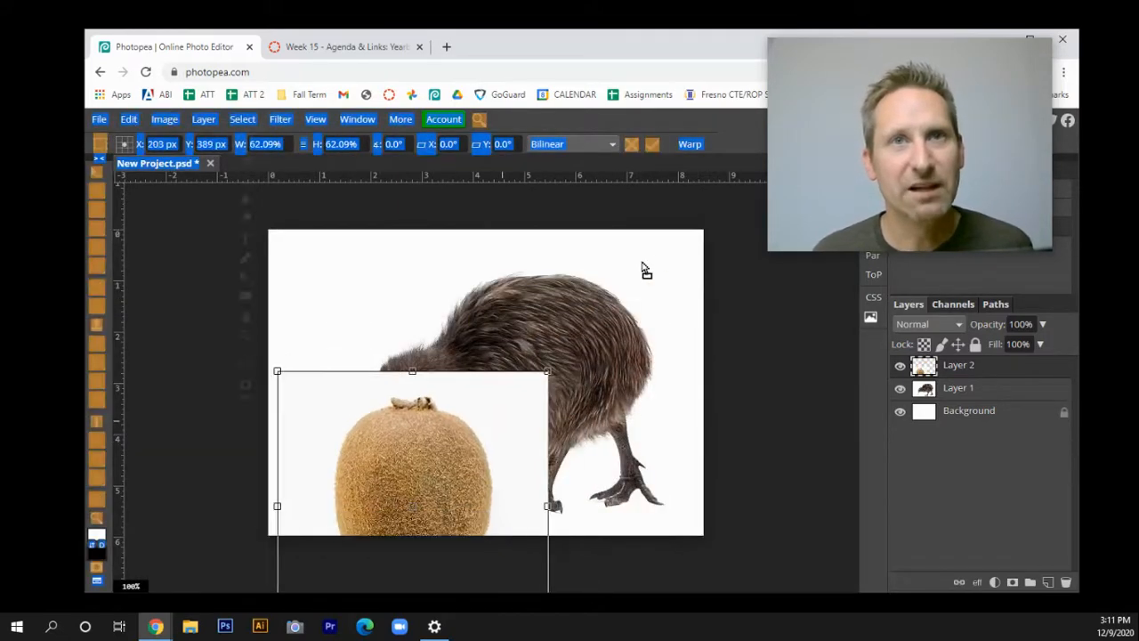
drag(662, 264, 643, 278)
drag(698, 210, 686, 554)
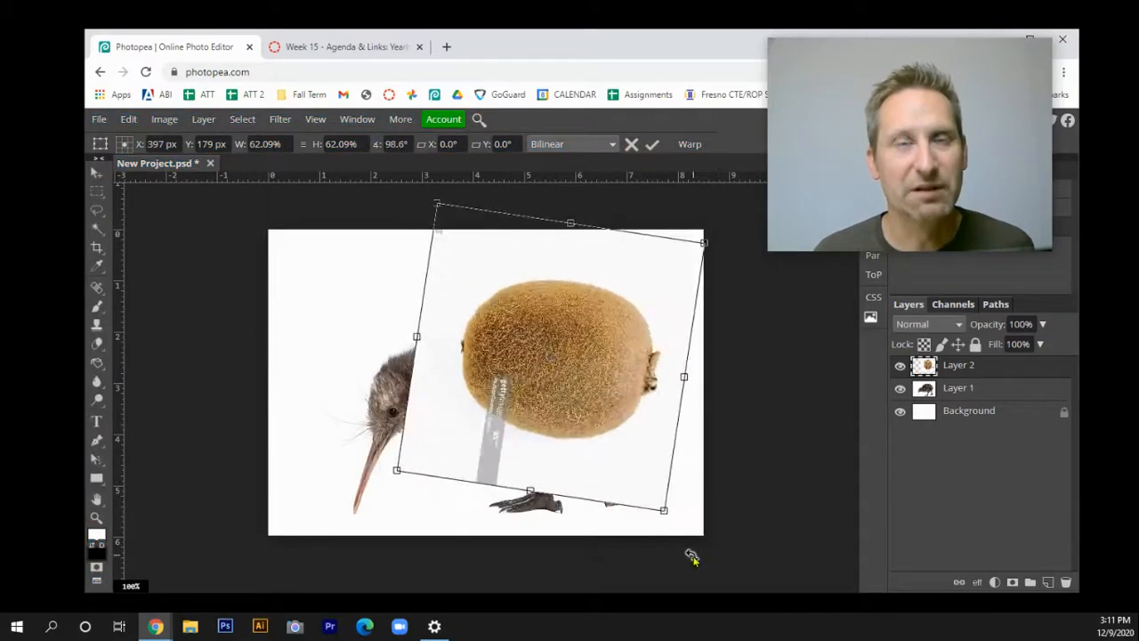
key(Return)
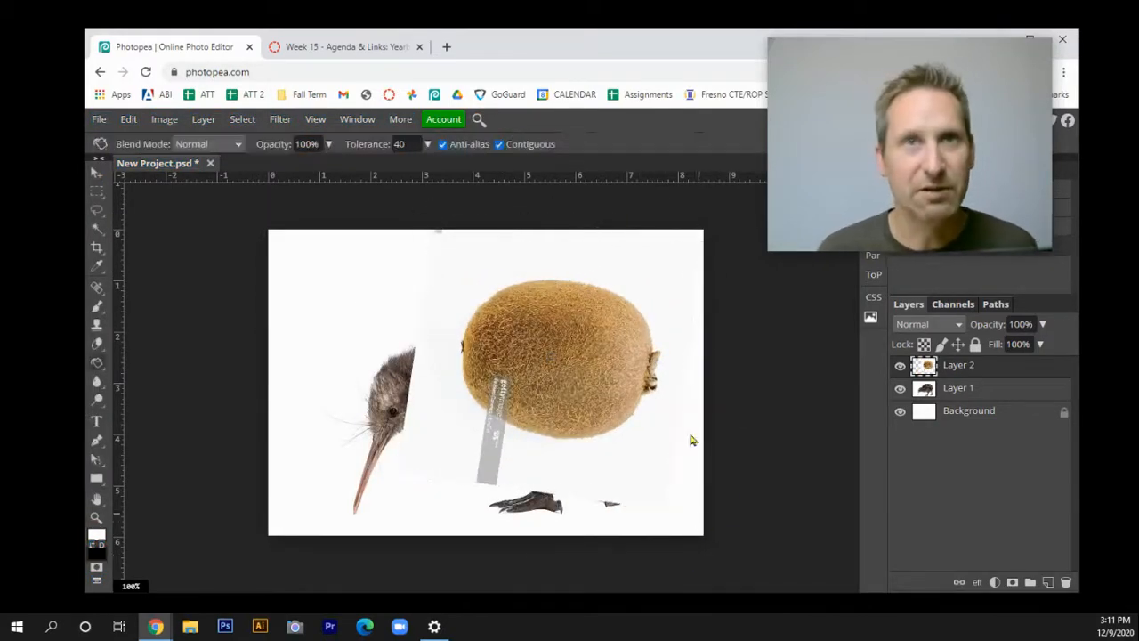
Remove the white background around the kiwi fruit on Layer 2 with a Magic Wand selection, and clear the selection
key(w)
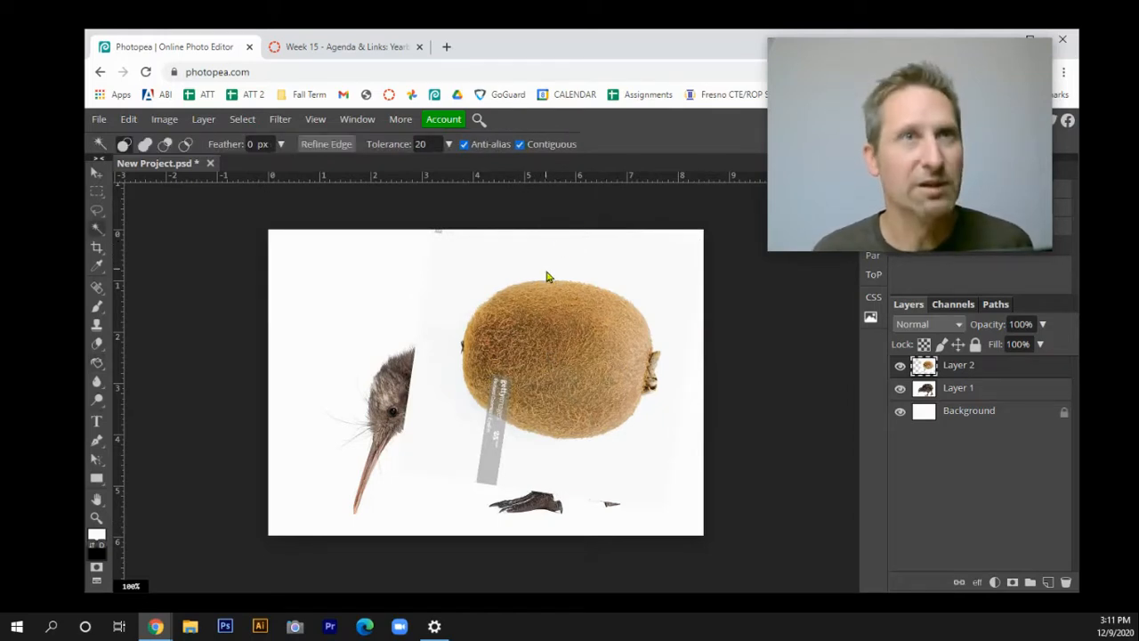
click(630, 261)
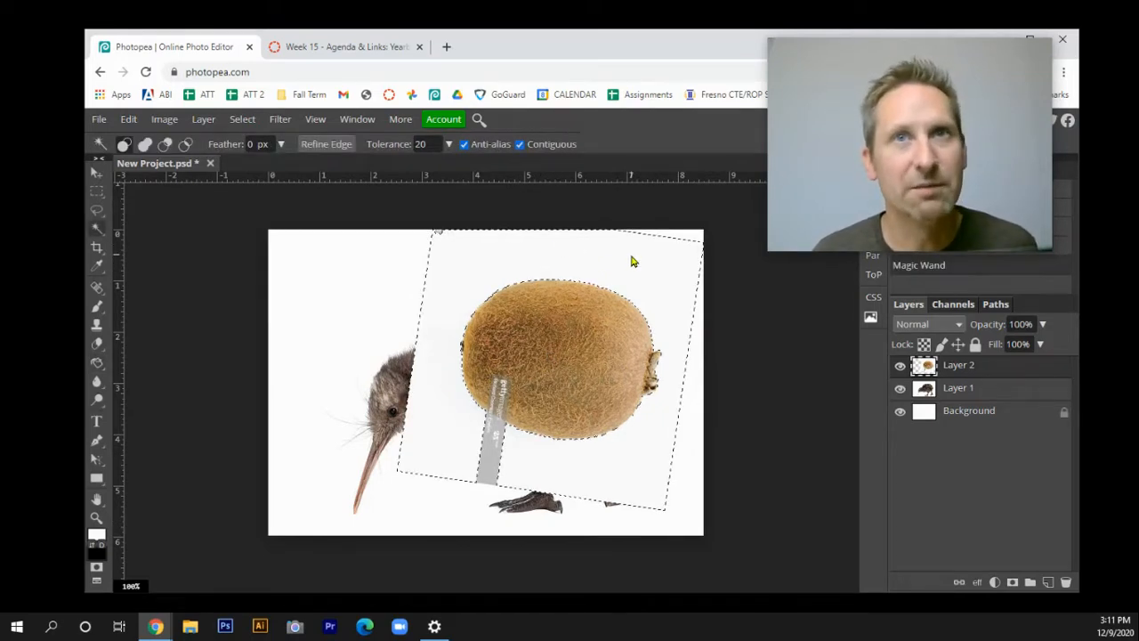
key(Delete)
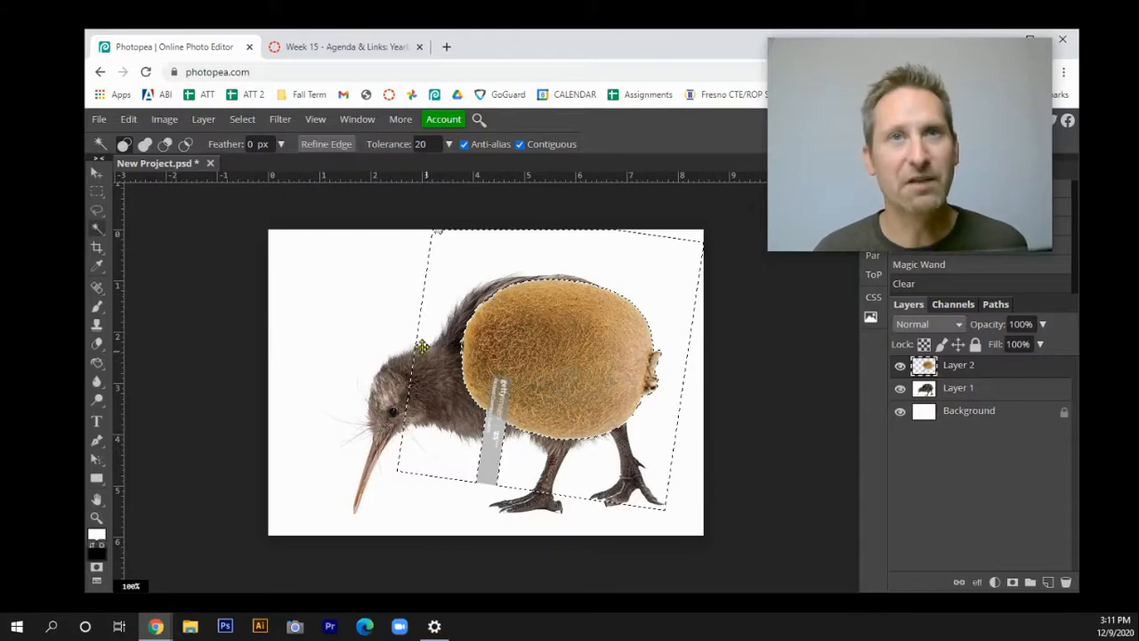
key(ctrl+d)
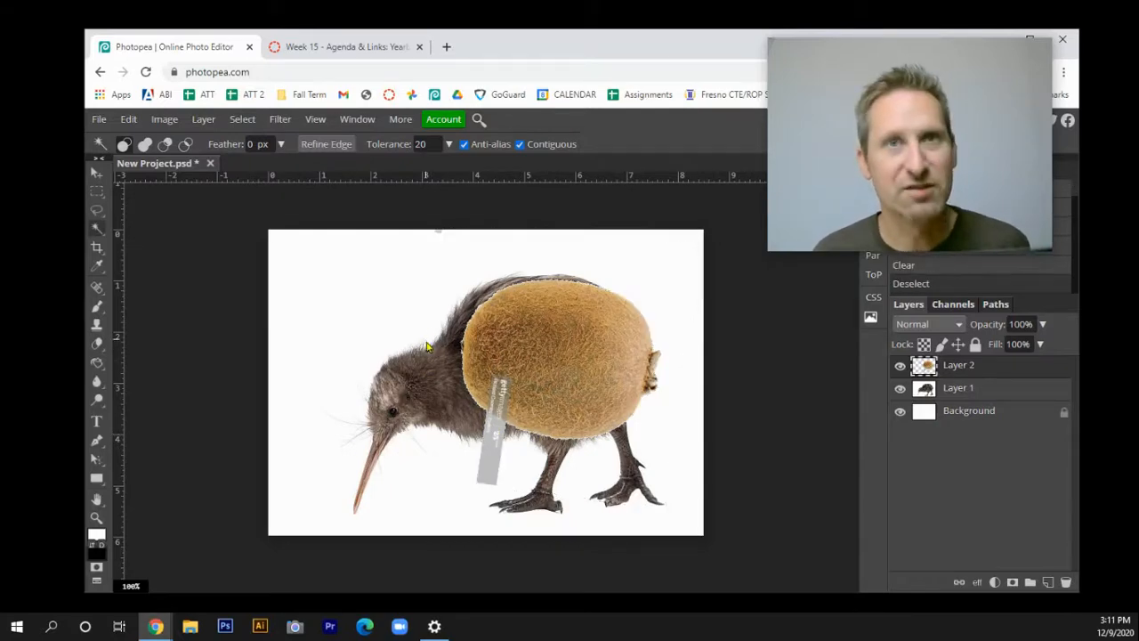
Outline the grey watermark strip sticking out below the fruit with the Polygonal Lasso, delete it and clear the selection
click(97, 516)
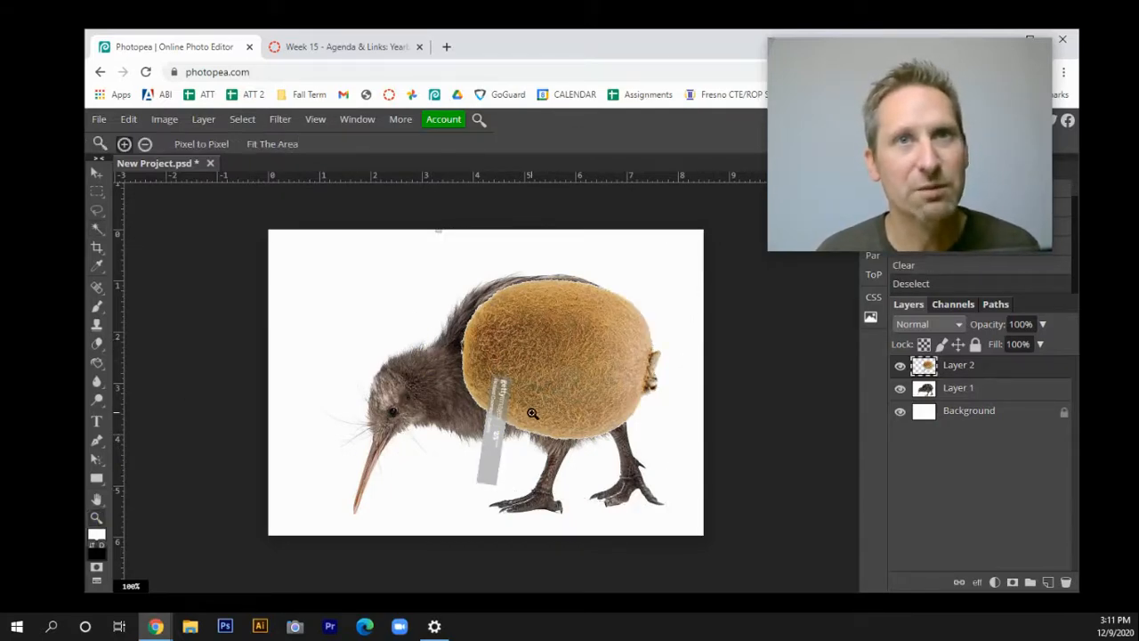
click(532, 413)
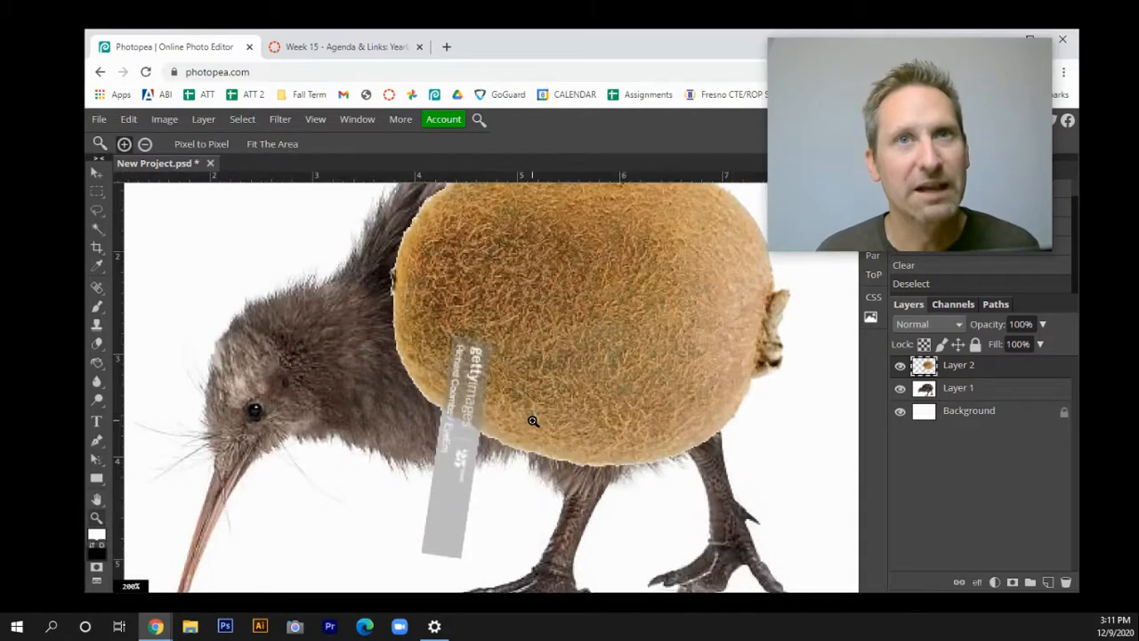
right_click(97, 210)
click(138, 235)
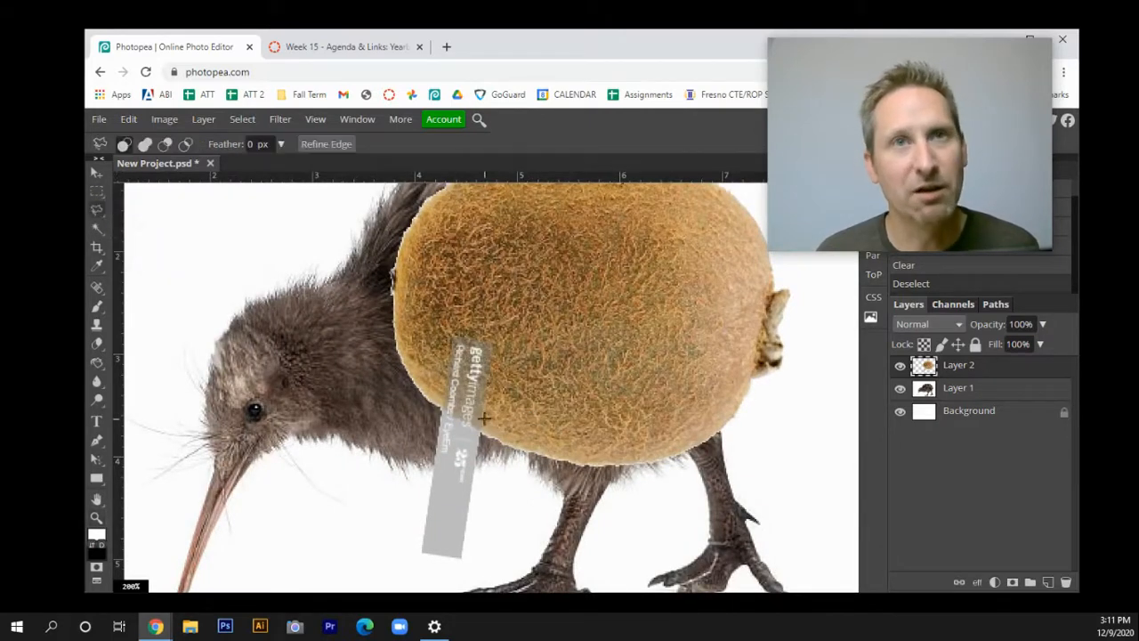
click(439, 409)
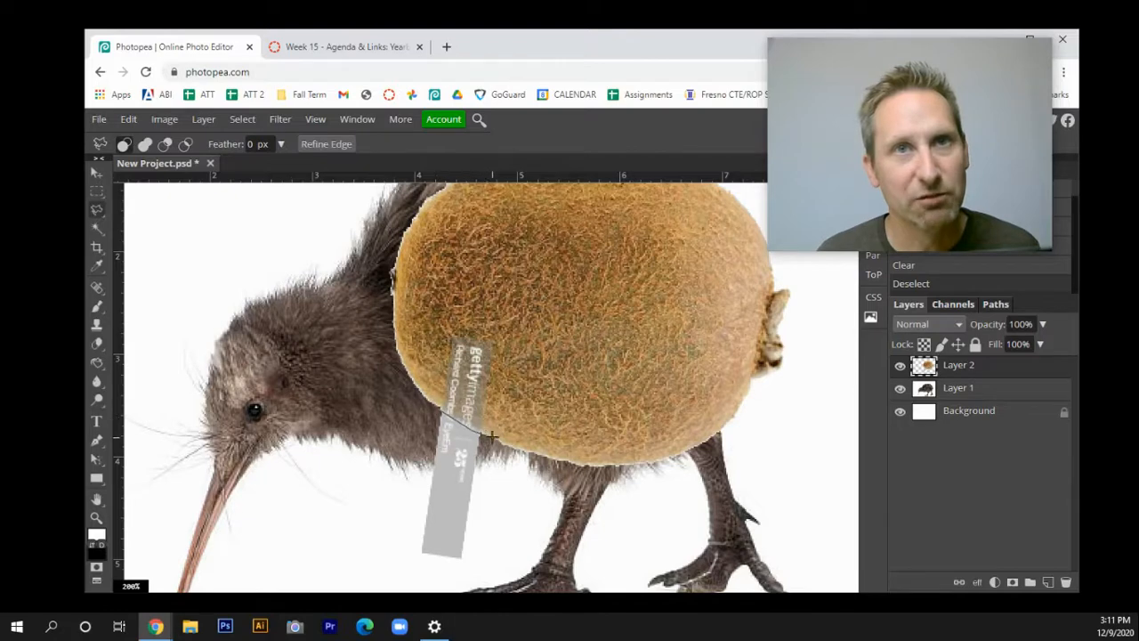
click(492, 436)
click(491, 565)
click(425, 572)
click(376, 512)
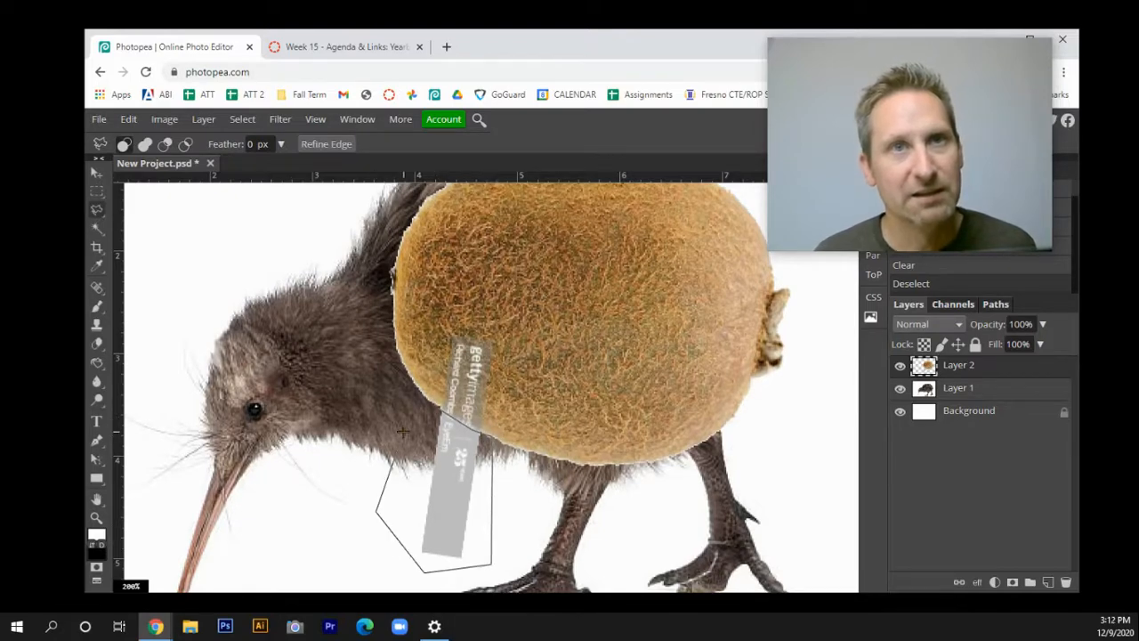
double_click(403, 431)
key(Delete)
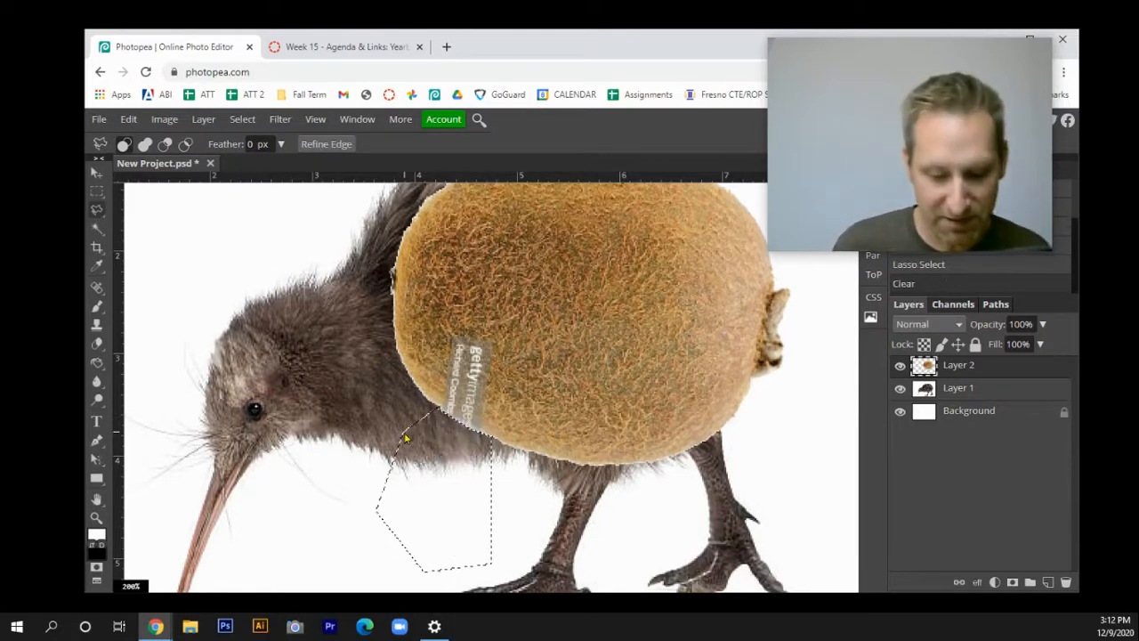
key(ctrl+d)
key(ctrl+minus)
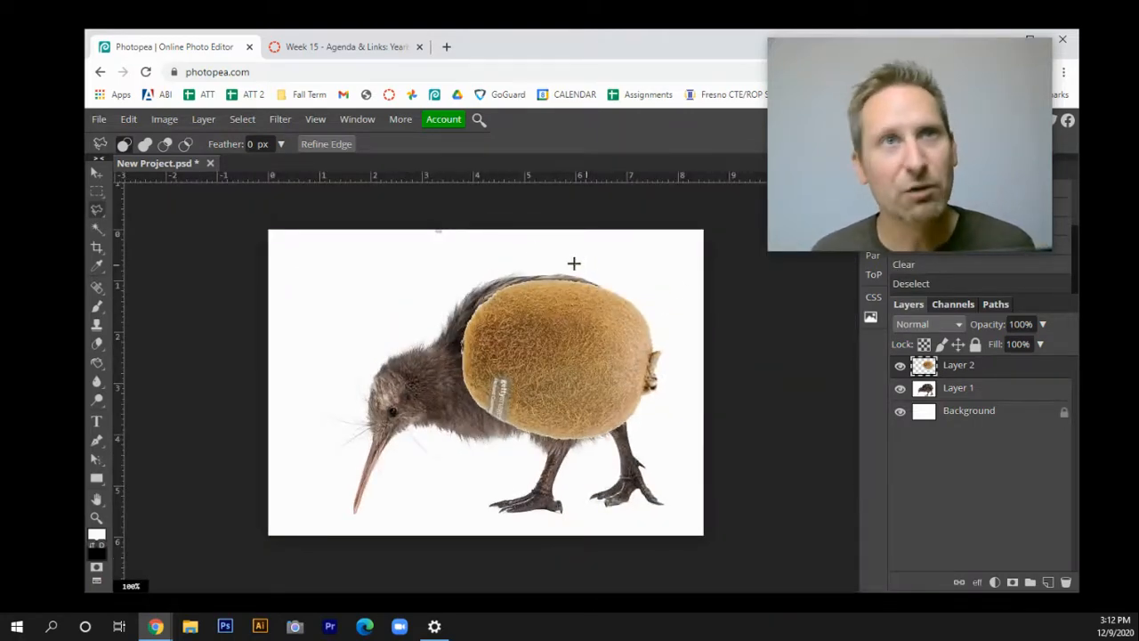
Select the kiwi fruit by inverting a Magic Wand selection of the empty area, and feather the selection by 3 px
click(97, 227)
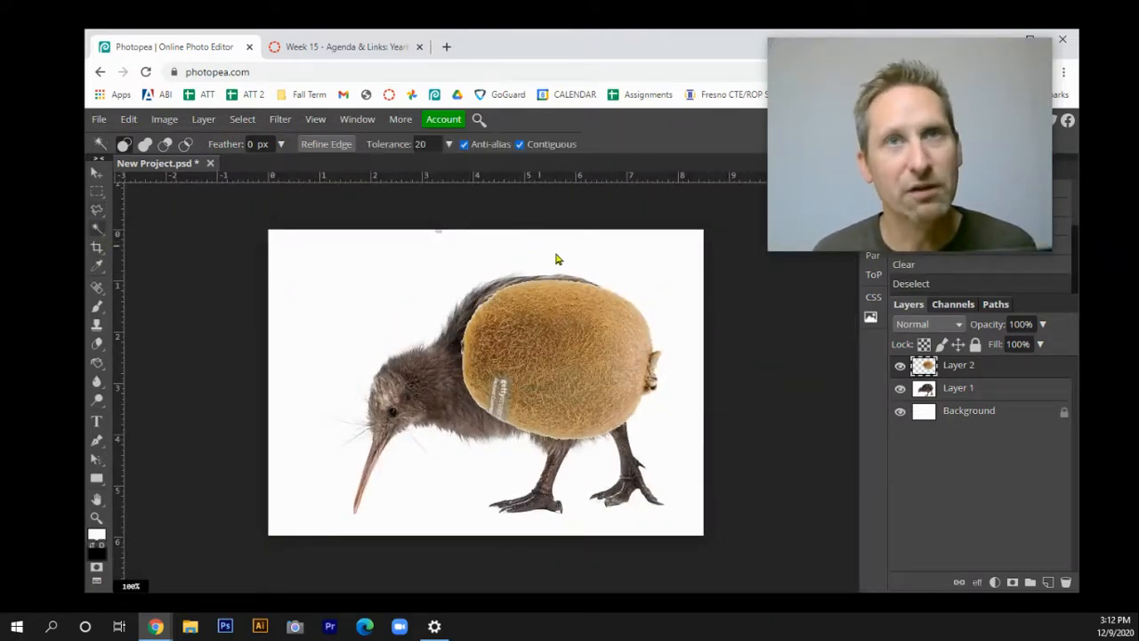
click(570, 261)
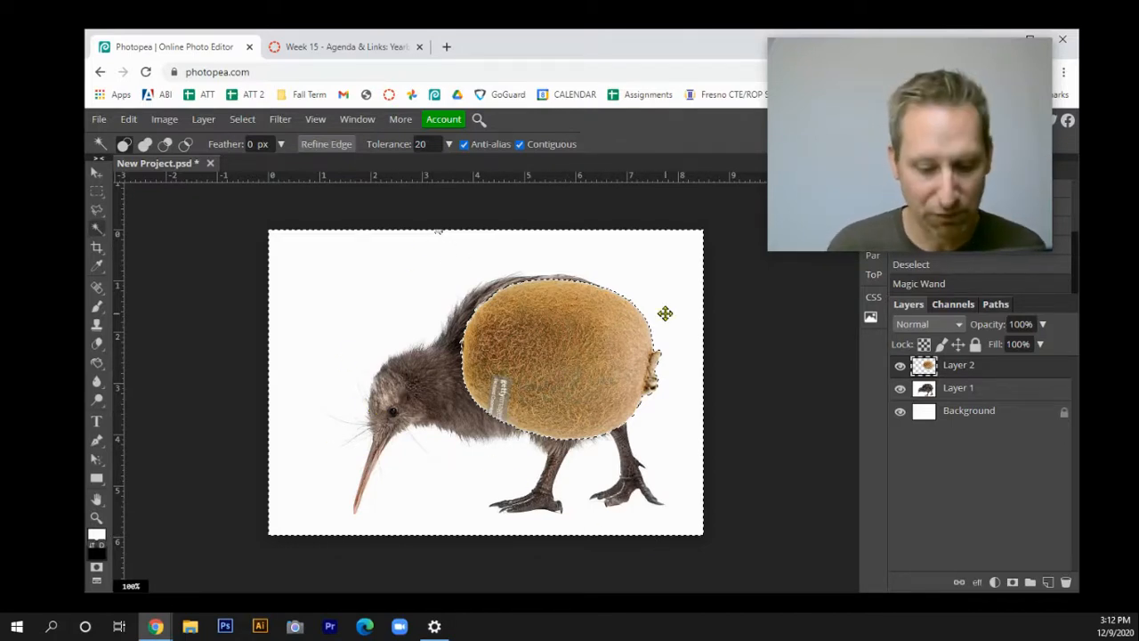
key(ctrl+shift+i)
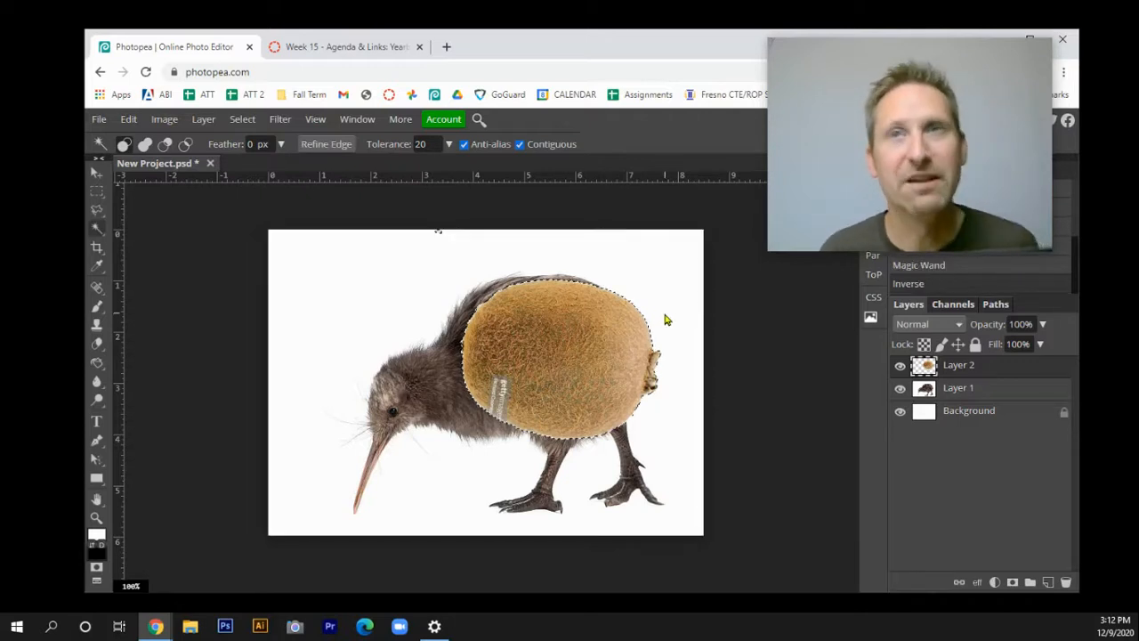
click(246, 121)
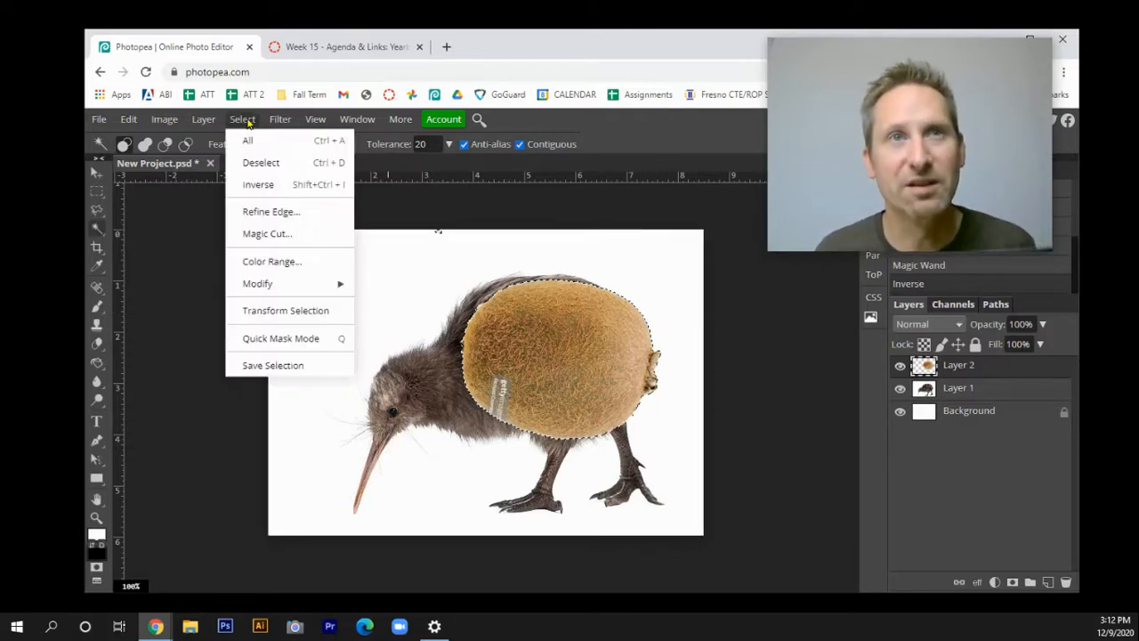
mouse_move(320, 283)
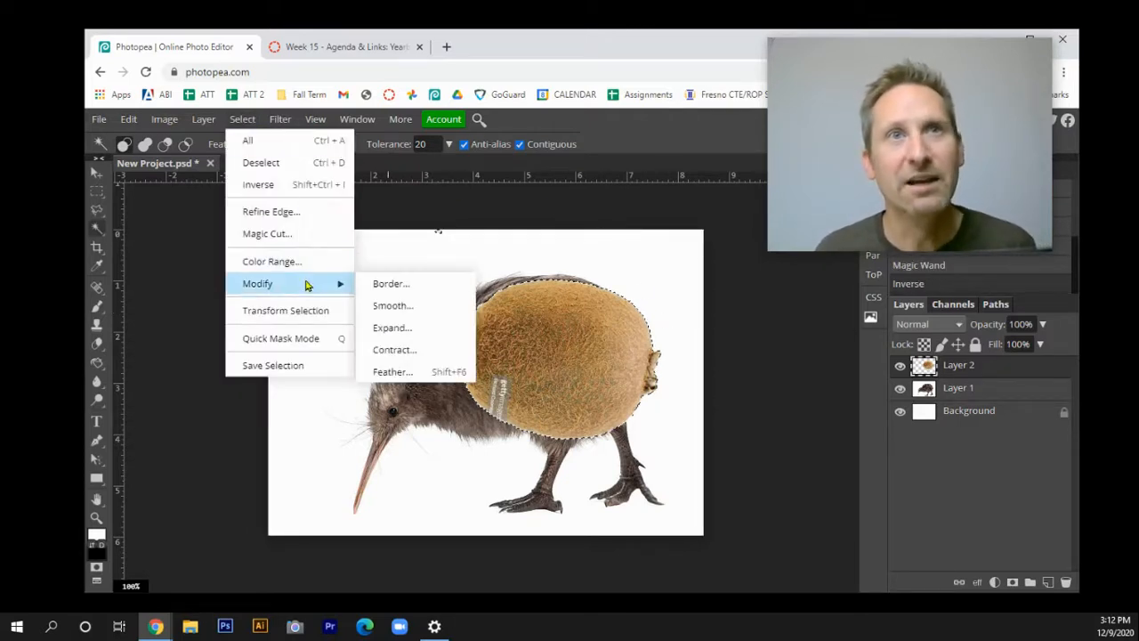
click(393, 372)
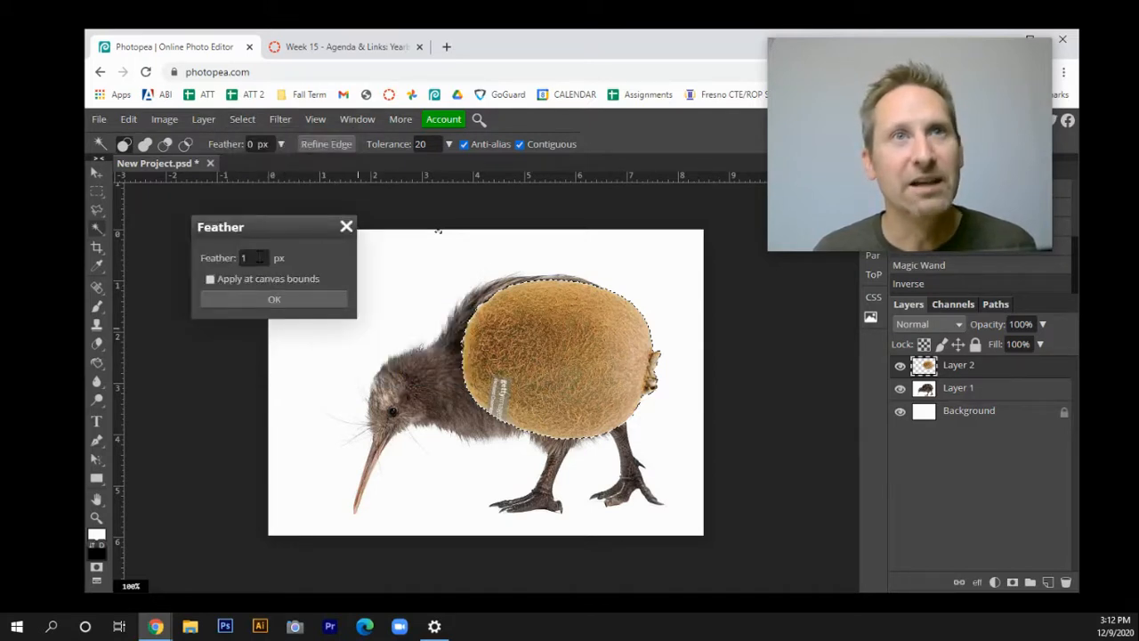
click(259, 257)
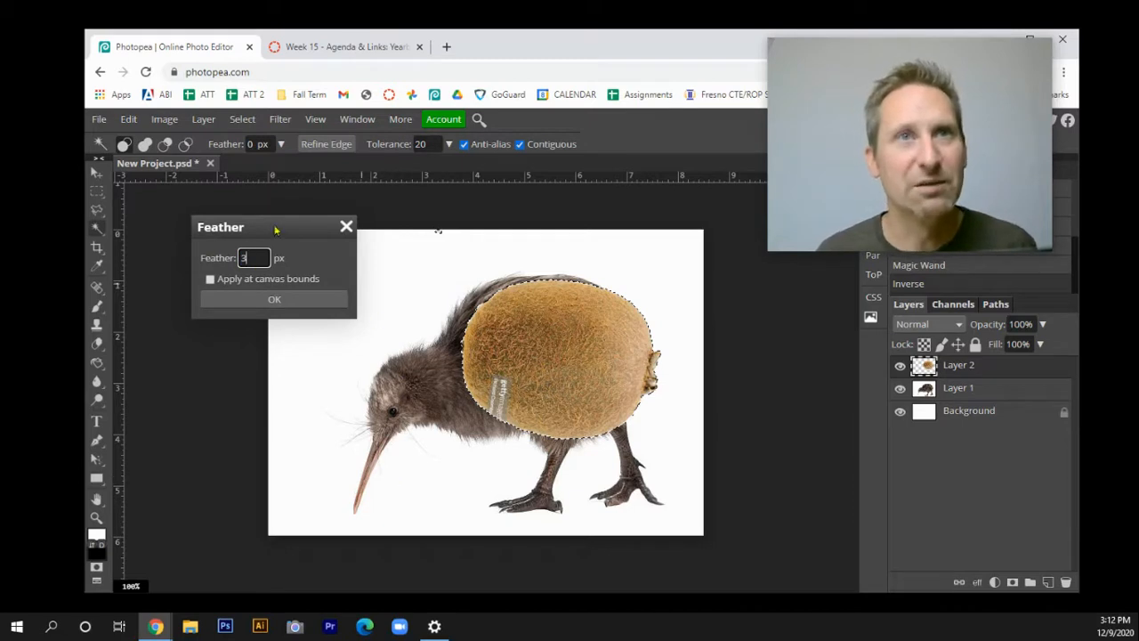
click(301, 299)
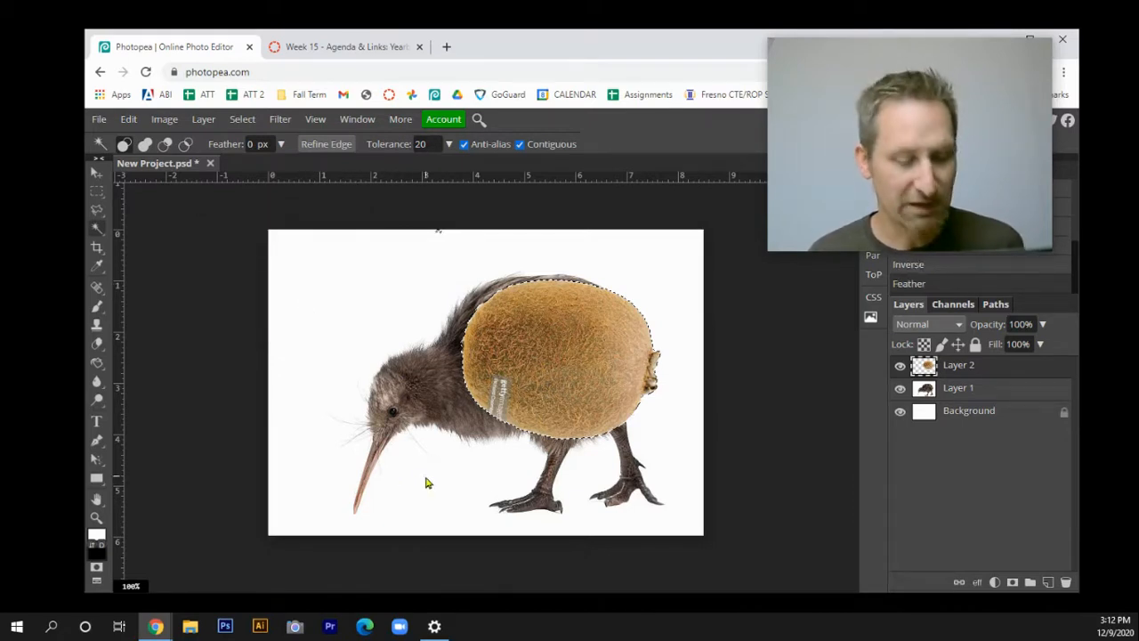
Cut the feathered fruit from Layer 2 and paste it onto a new layer, leaving nothing selected
key(Delete)
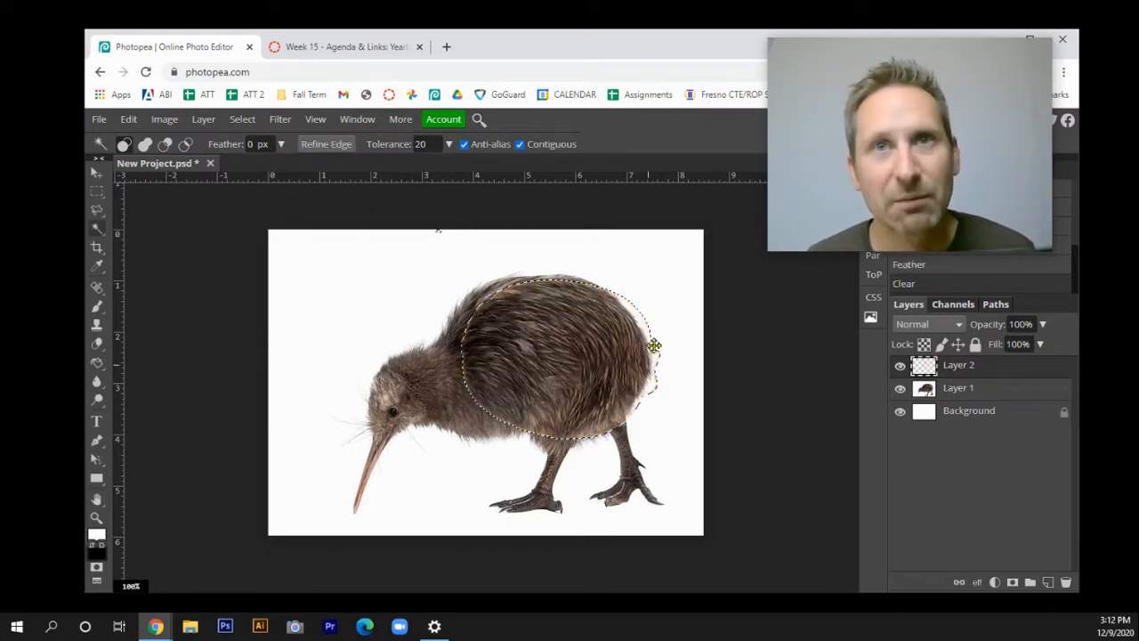
key(ctrl+v)
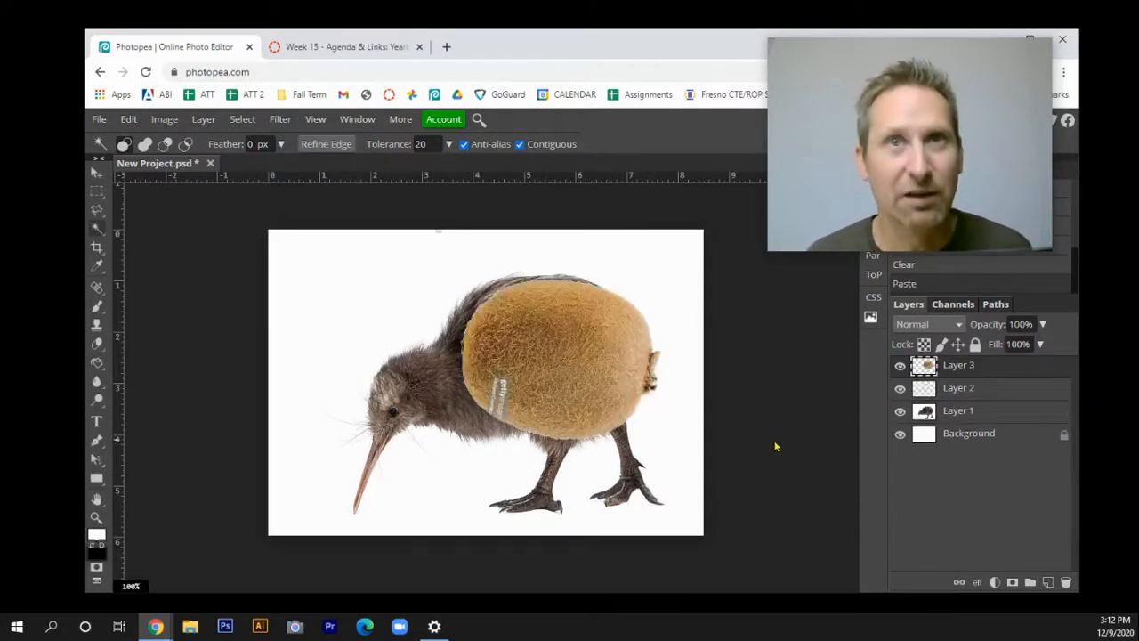
key(ctrl+d)
Hide Layer 2 with the leftover fruit outline, and reposition the pasted fruit on Layer 3 over the bird's body
key(v)
drag(572, 399, 399, 439)
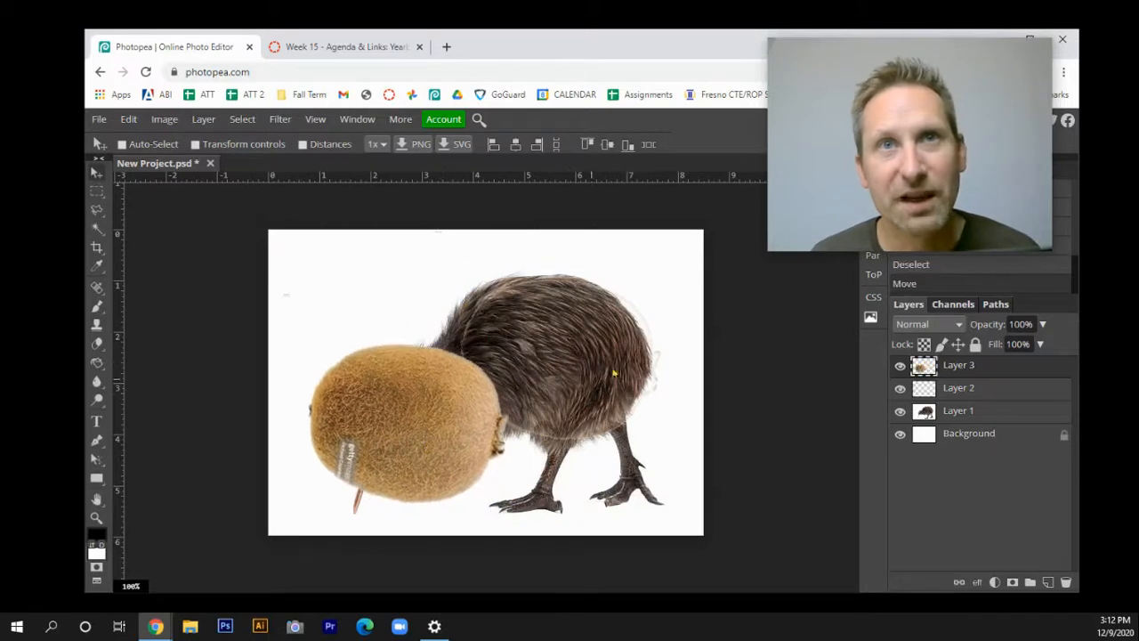
drag(595, 391, 517, 326)
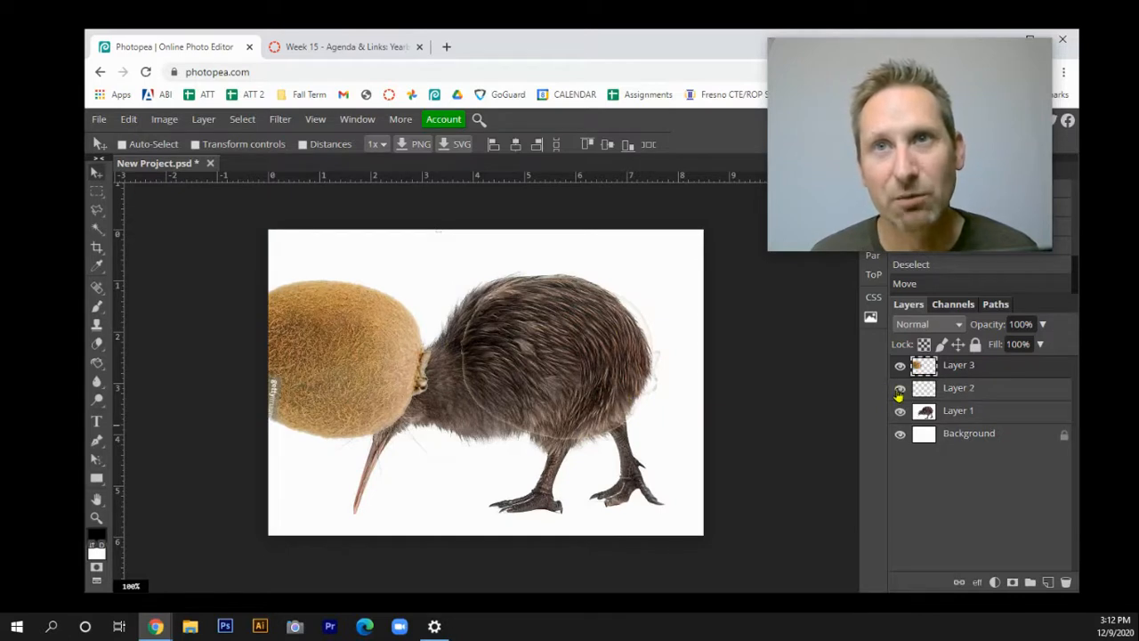
click(900, 391)
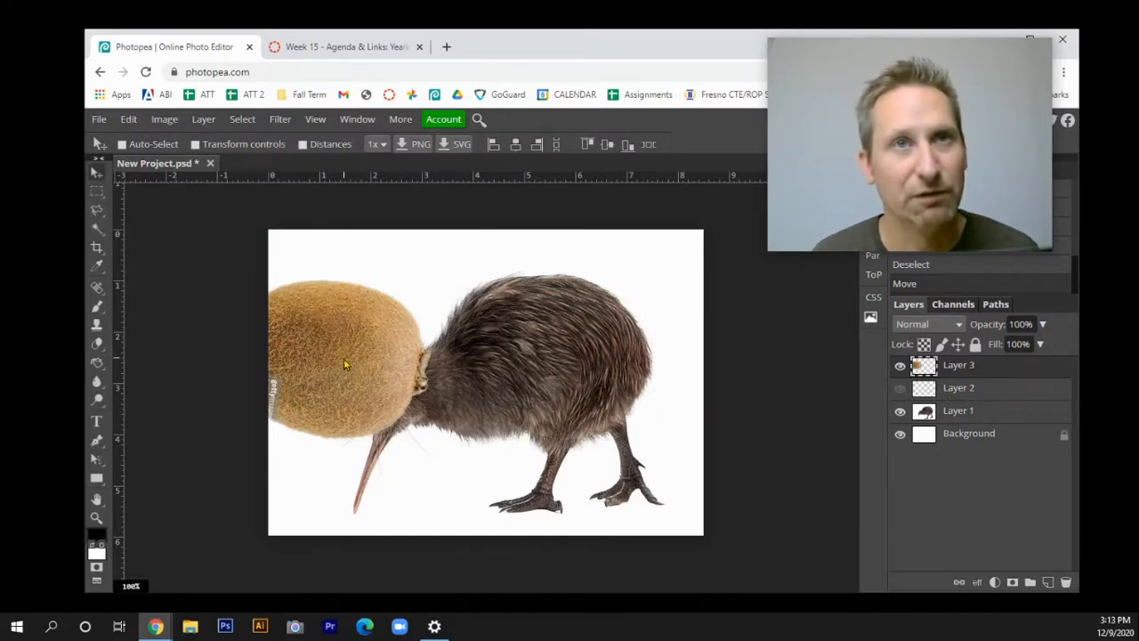
drag(345, 363, 549, 361)
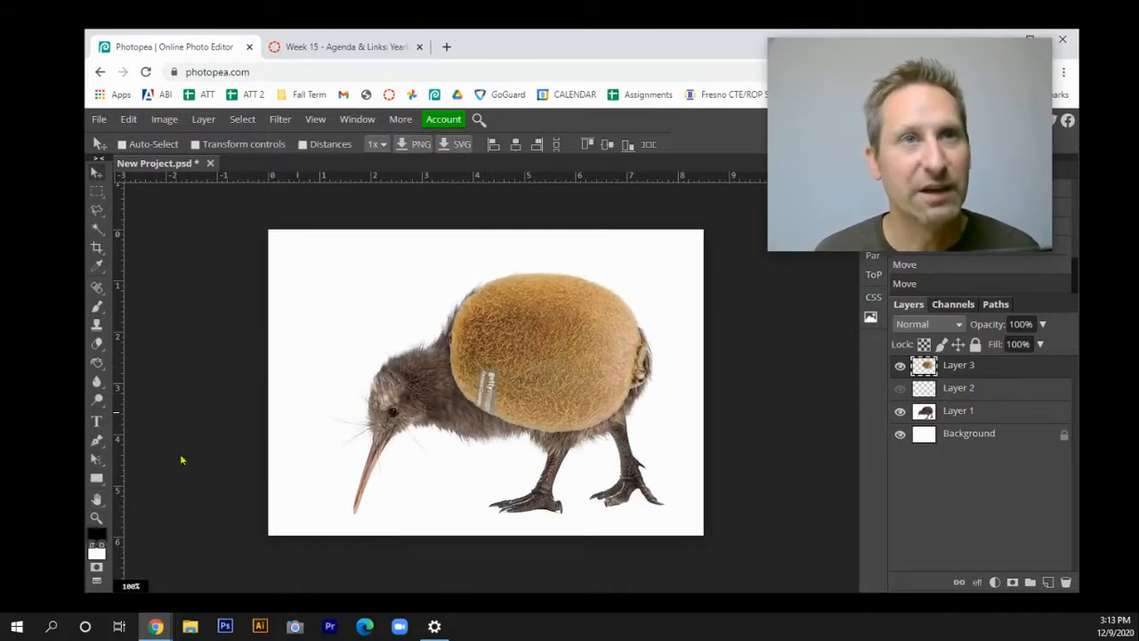
Paint over the stock watermark near the fruit's lower-left edge on Layer 3 with the Spot Healing Brush
click(97, 517)
click(491, 389)
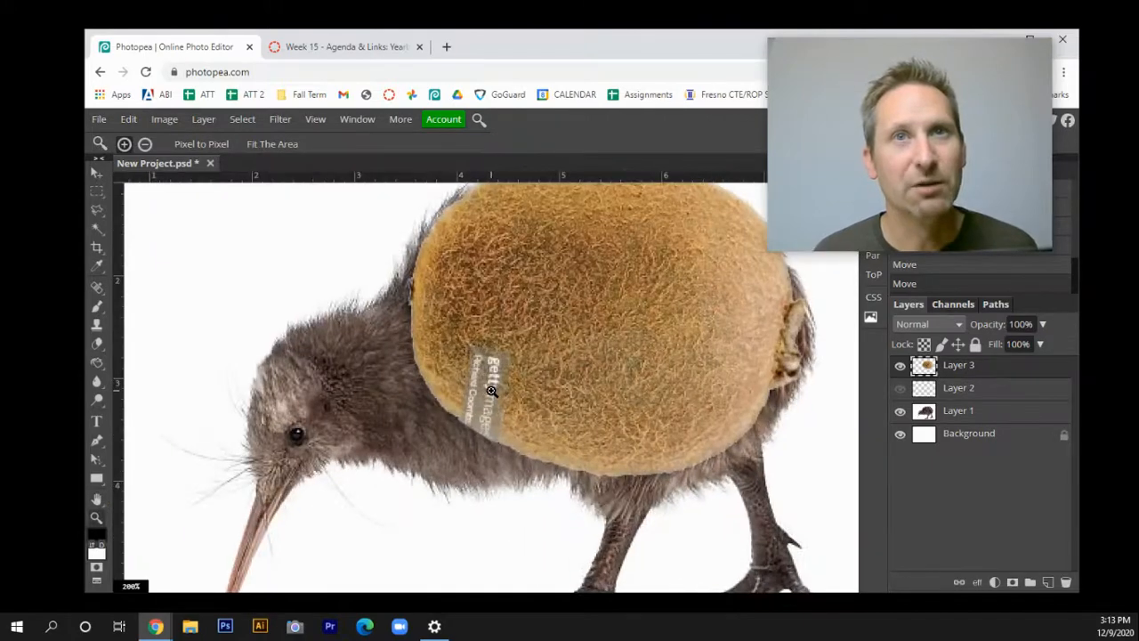
click(491, 390)
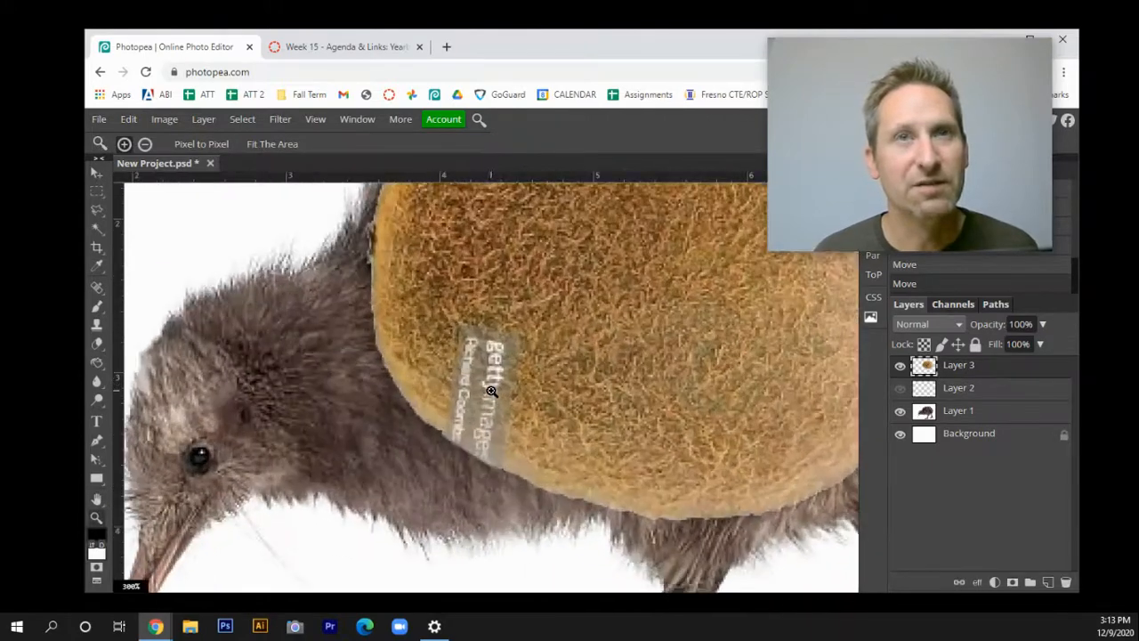
click(96, 288)
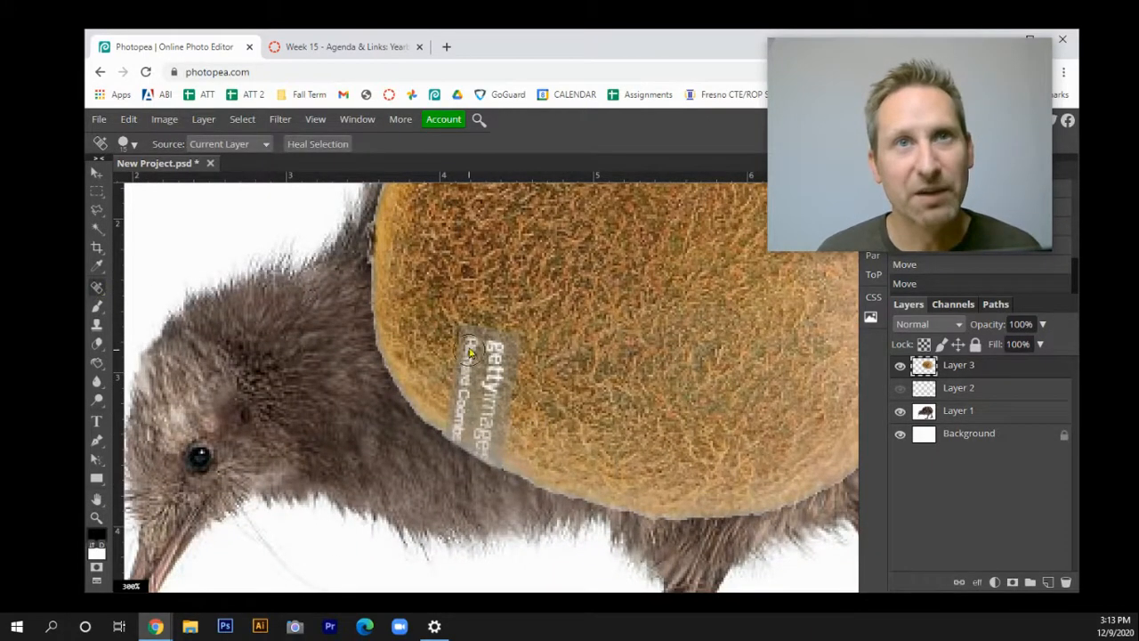
mouse_move(463, 302)
mouse_down()
mouse_move(445, 412)
mouse_move(454, 428)
mouse_up()
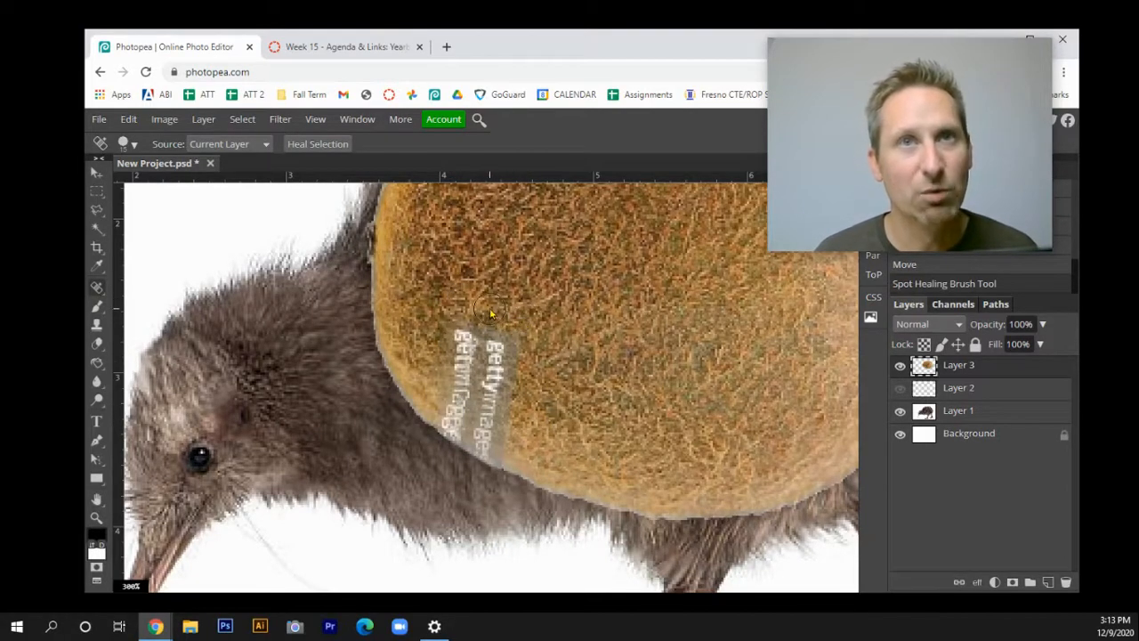
drag(514, 320, 485, 441)
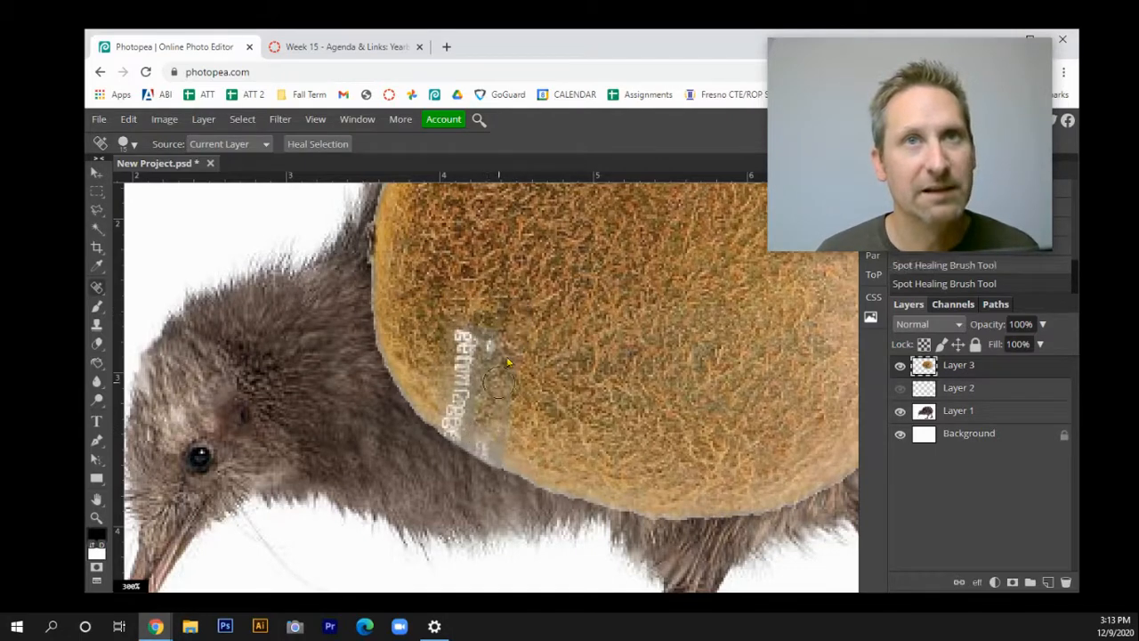
drag(525, 307, 499, 457)
drag(497, 307, 477, 450)
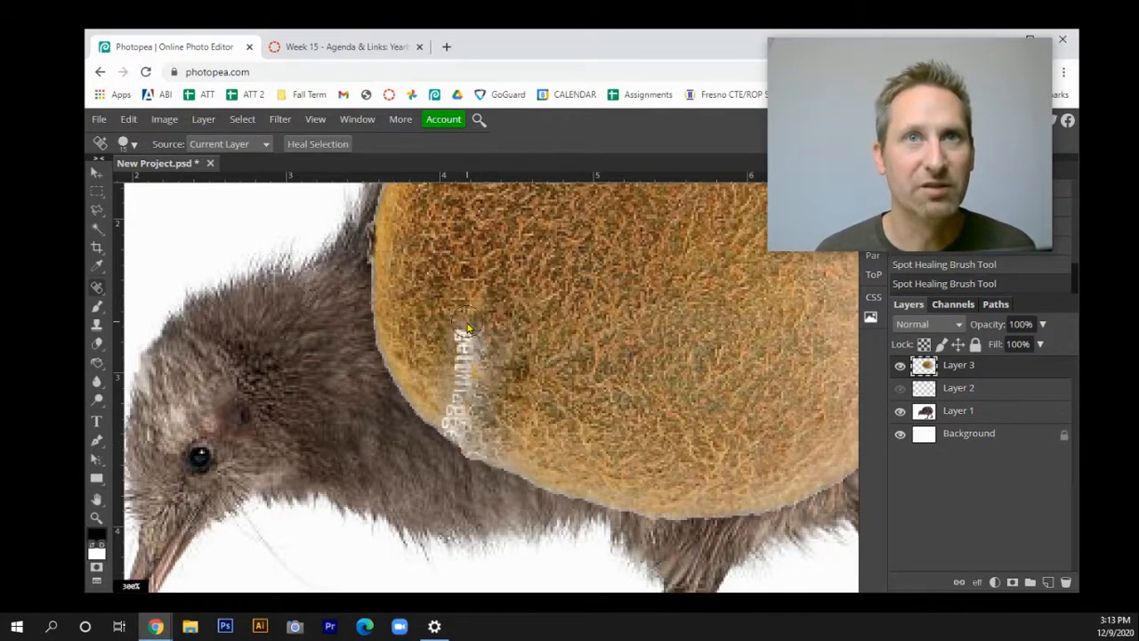
drag(471, 307, 456, 435)
drag(450, 320, 527, 394)
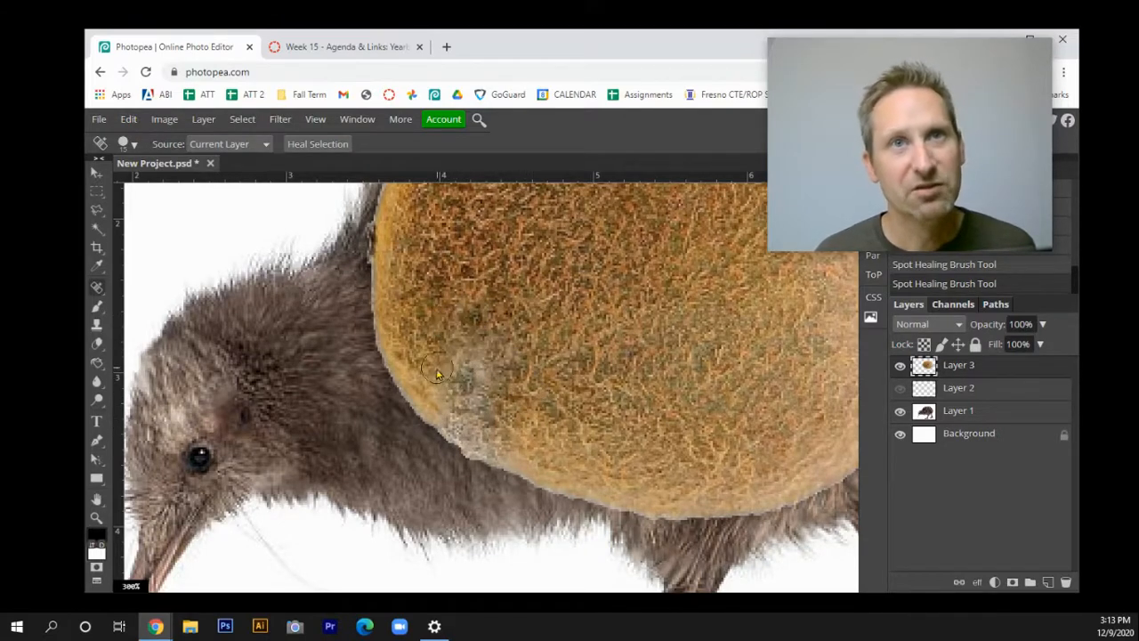
Blend the pale patch left on the fruit's lower-left edge with more Spot Healing strokes, undoing the last stroke
drag(420, 356, 534, 411)
drag(432, 402, 509, 447)
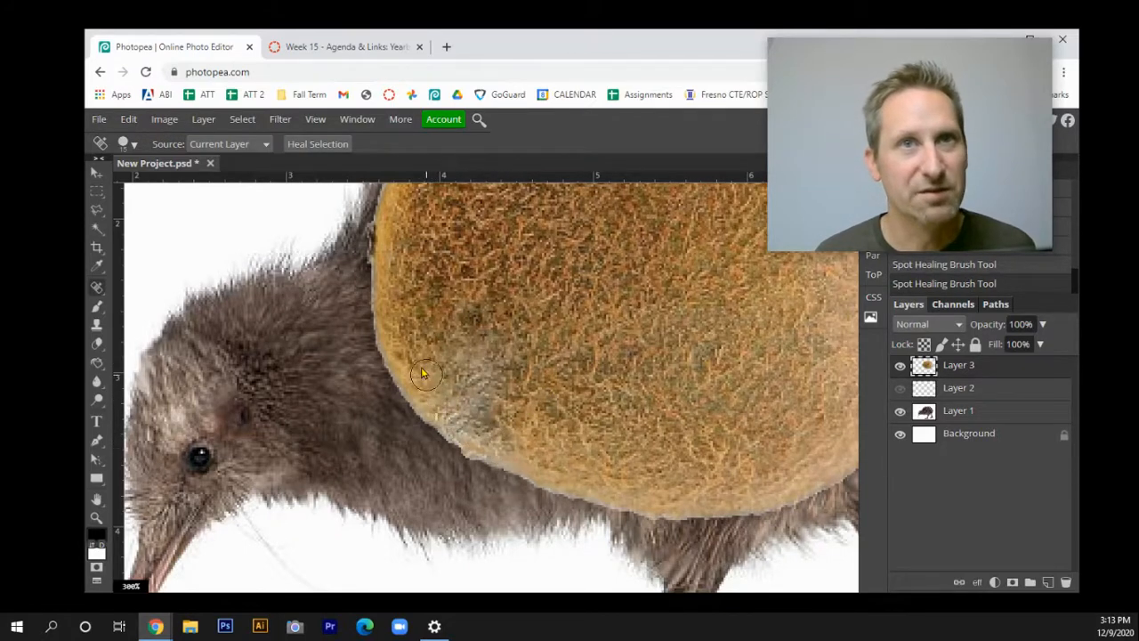
mouse_move(402, 354)
mouse_down()
mouse_move(438, 409)
mouse_move(540, 459)
mouse_move(430, 408)
mouse_up()
drag(534, 469, 423, 423)
key(ctrl+z)
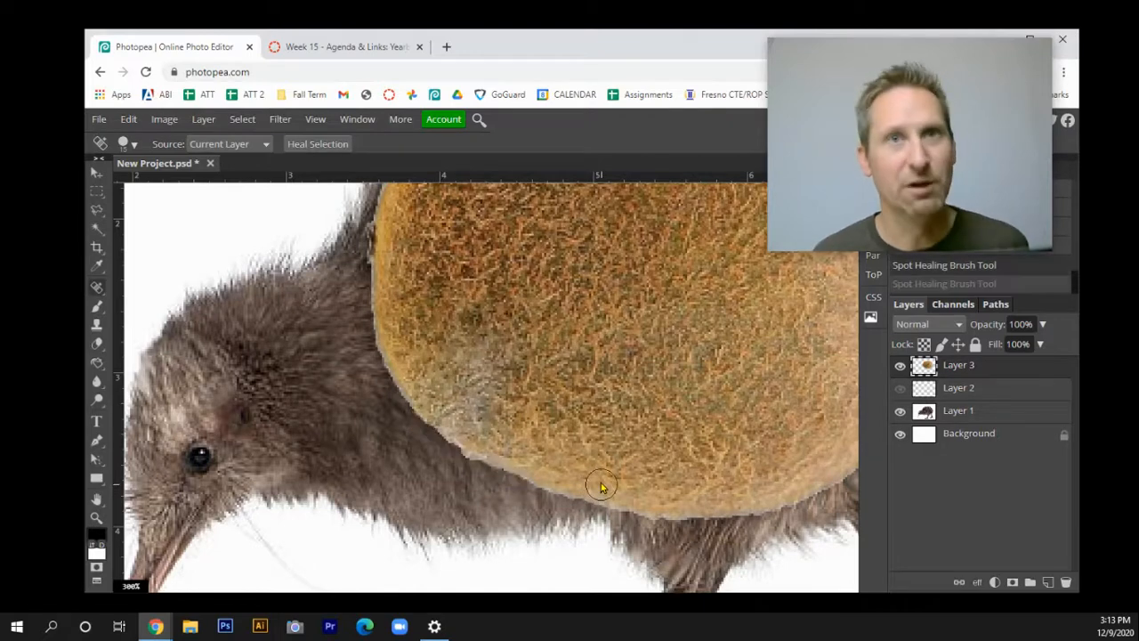
Shift the fruit slightly toward the bird's head and scale it proportionally to 112.89% to cover the body
key(ctrl+0)
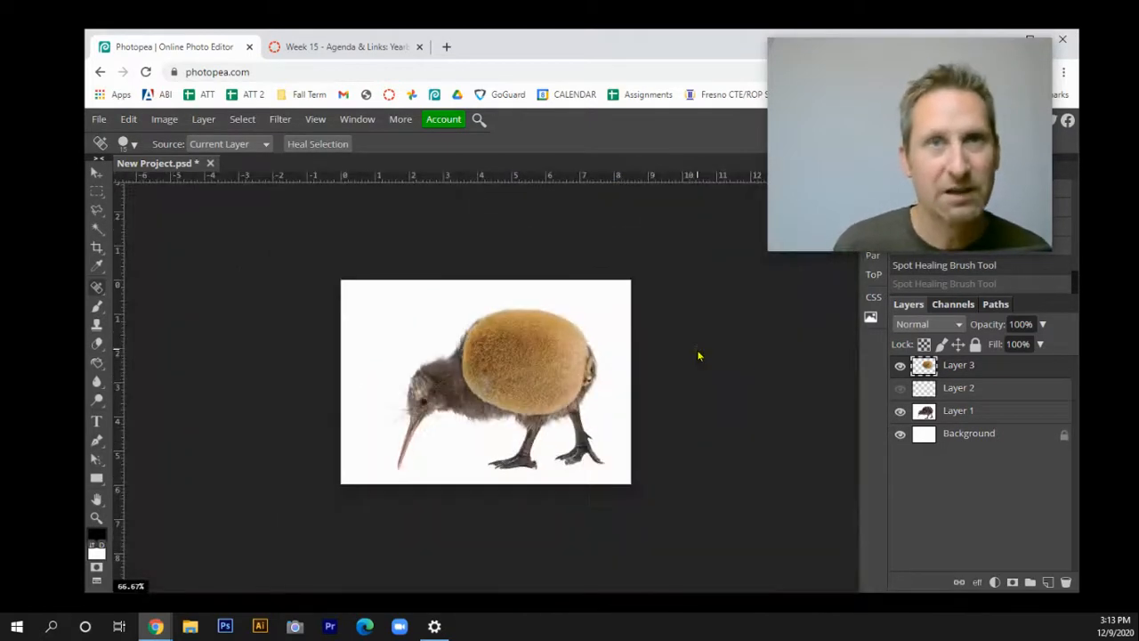
click(96, 171)
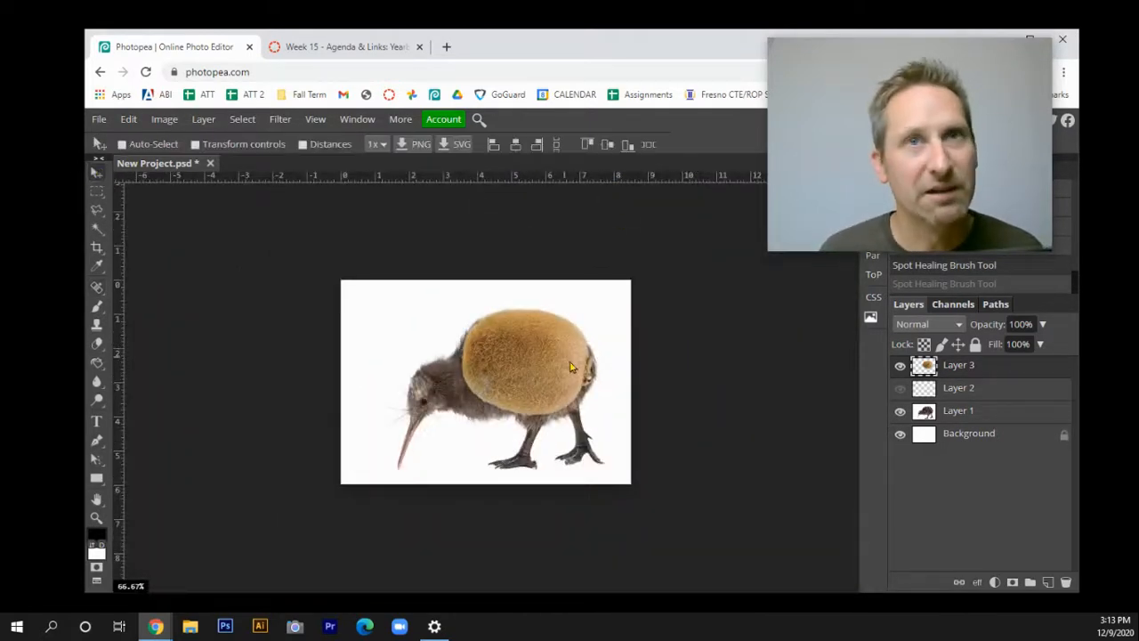
mouse_move(546, 362)
mouse_down()
mouse_move(581, 364)
mouse_move(537, 362)
mouse_up()
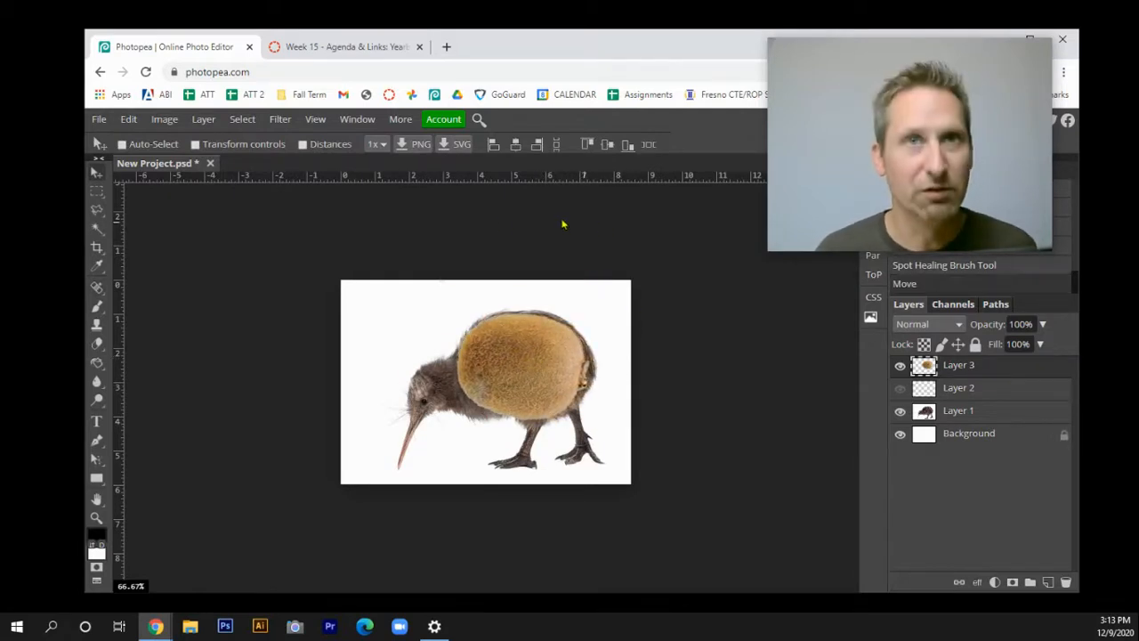
key(ctrl+t)
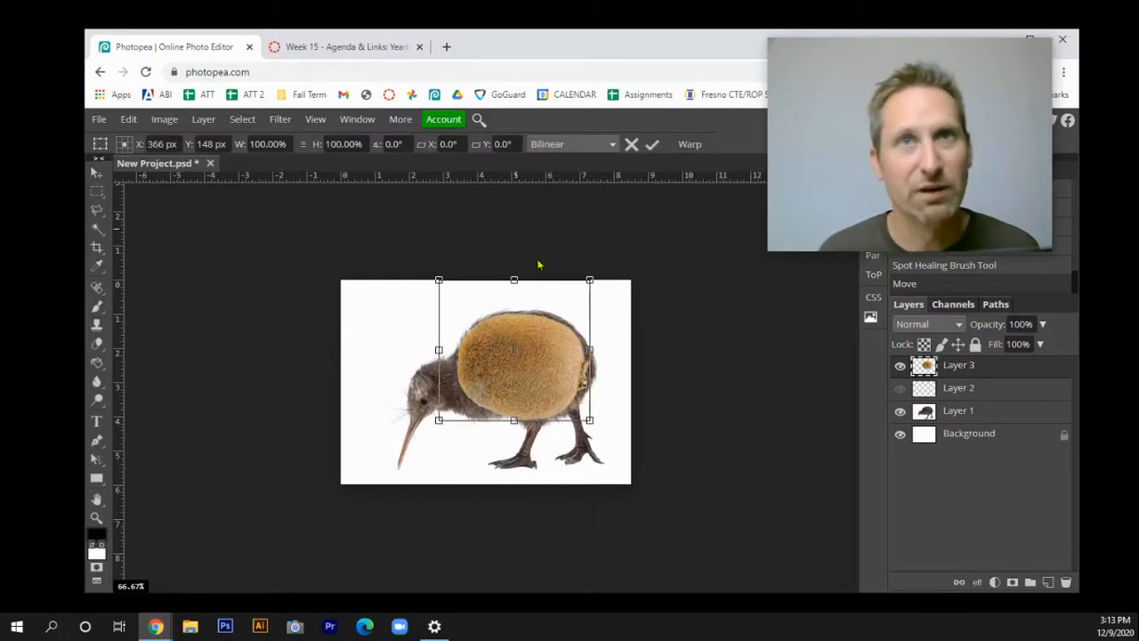
drag(588, 280, 603, 266)
drag(569, 305, 567, 309)
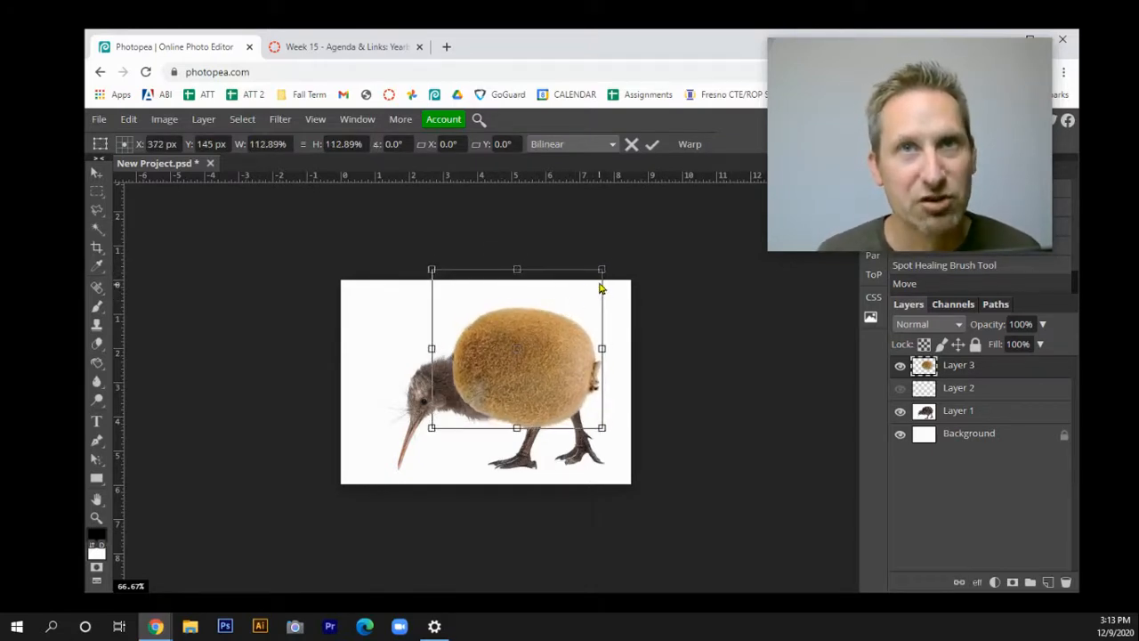
key(Return)
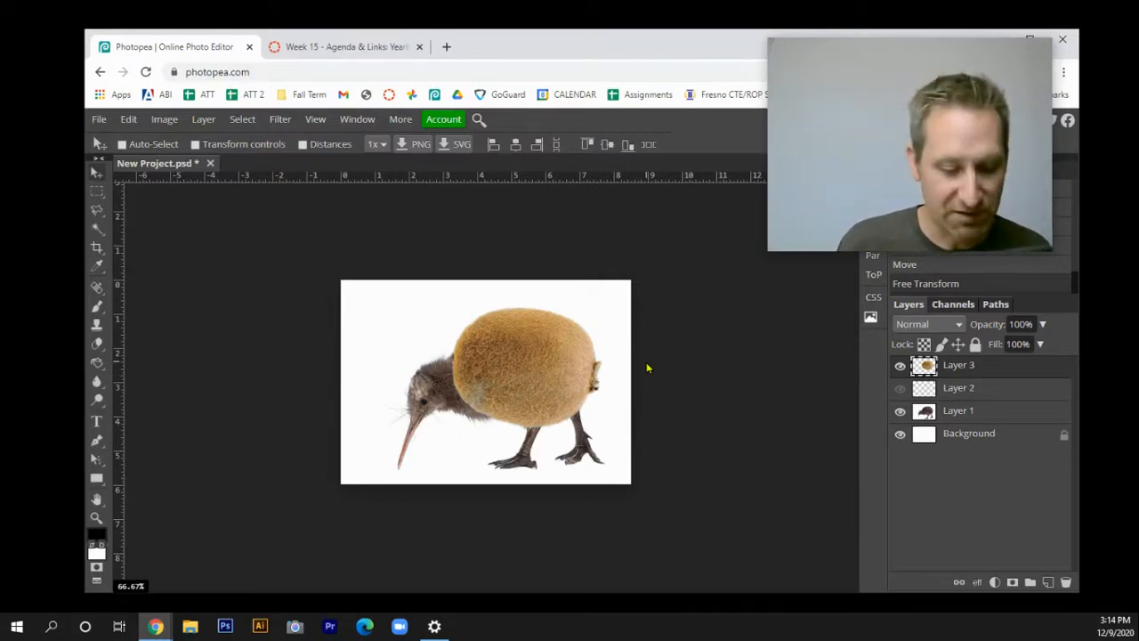
Apply Hue/Saturation to the fruit's Red range with Hue -40, Saturation -100 and Lightness -100
key(ctrl+u)
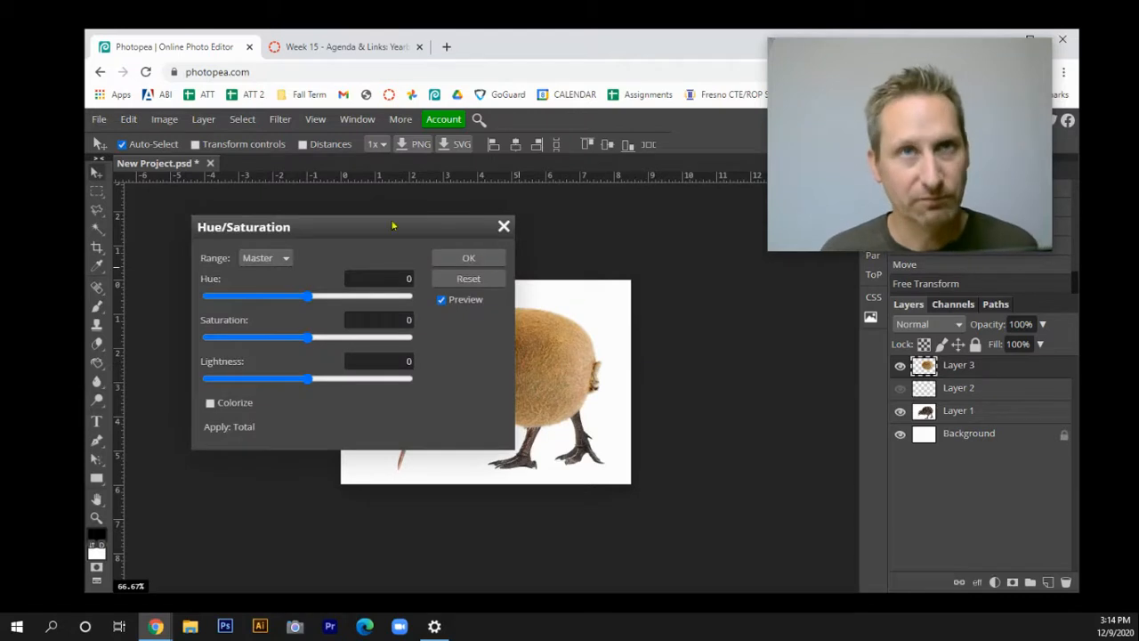
drag(391, 226, 875, 291)
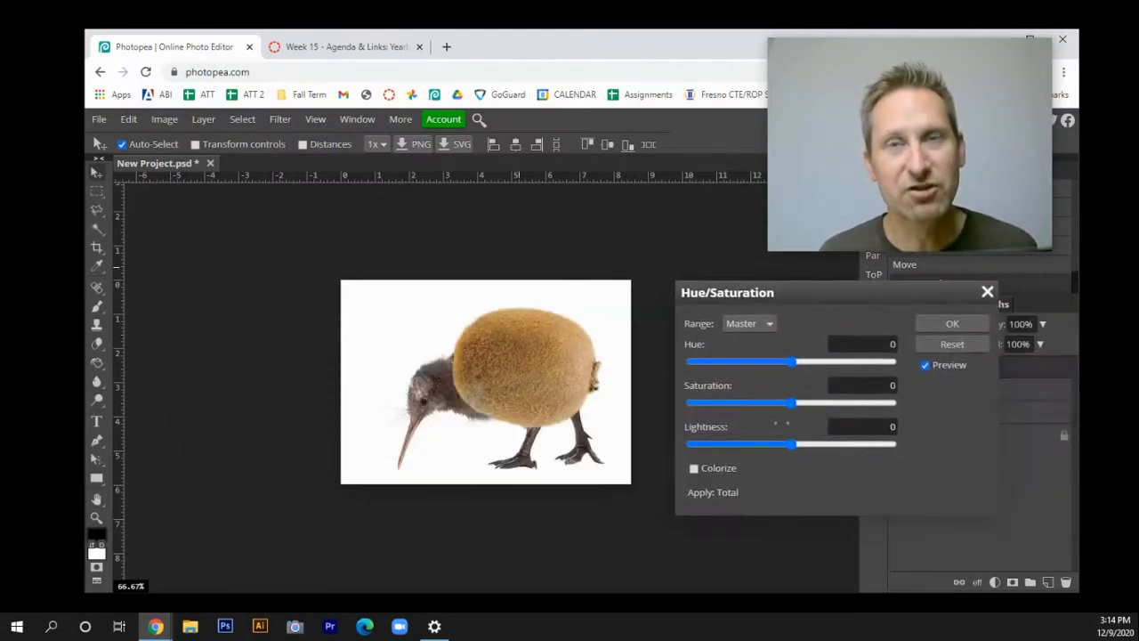
click(163, 118)
mouse_move(187, 142)
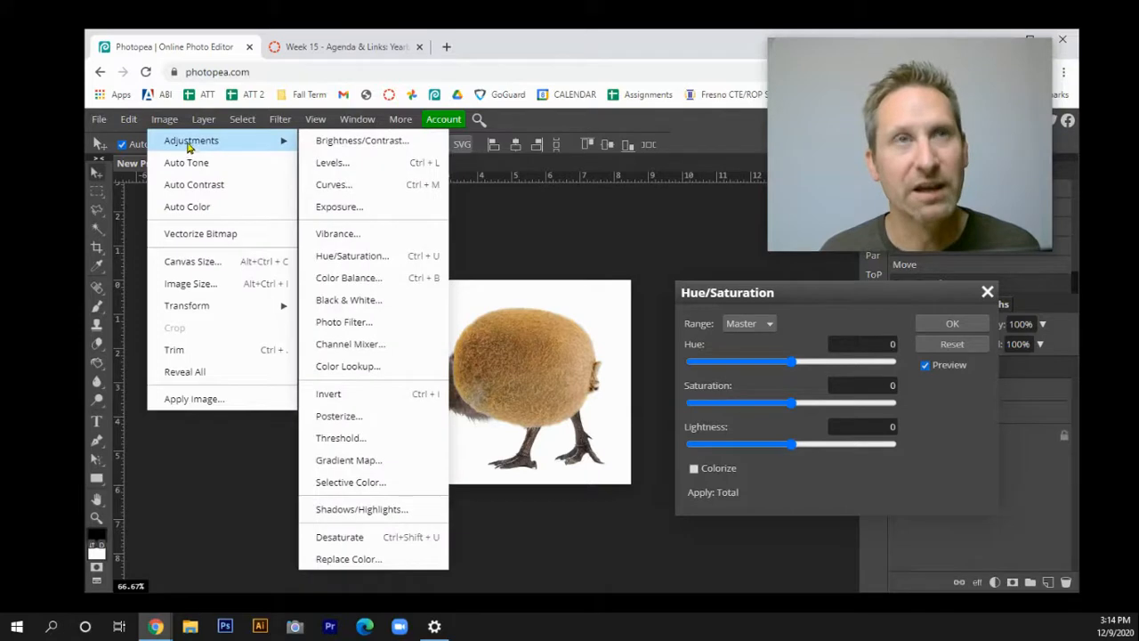
click(364, 260)
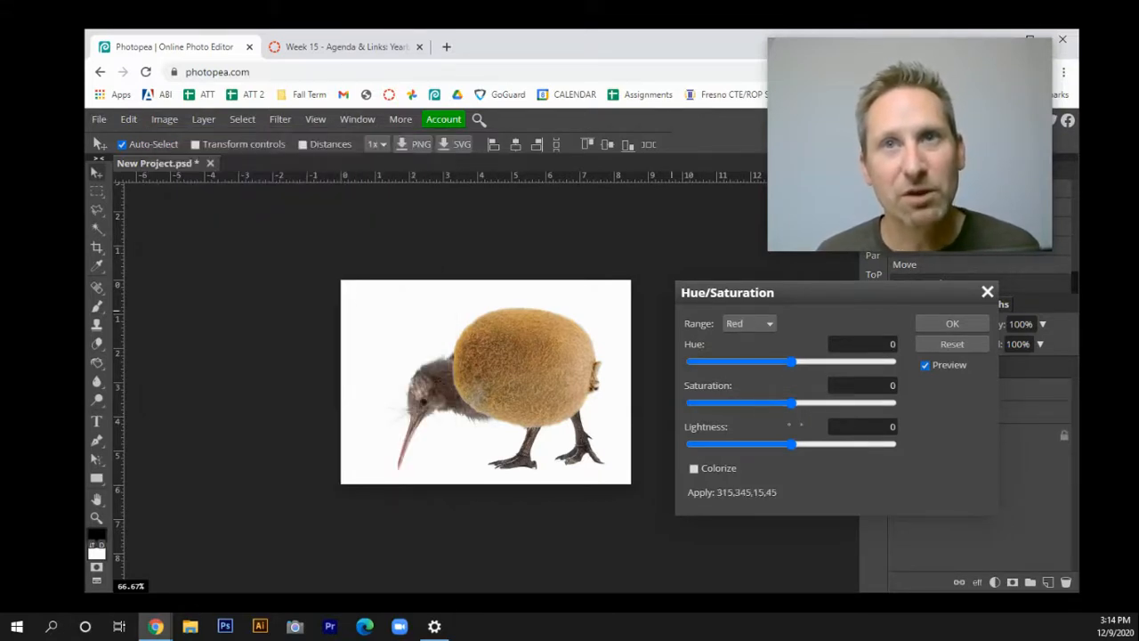
drag(792, 450, 746, 452)
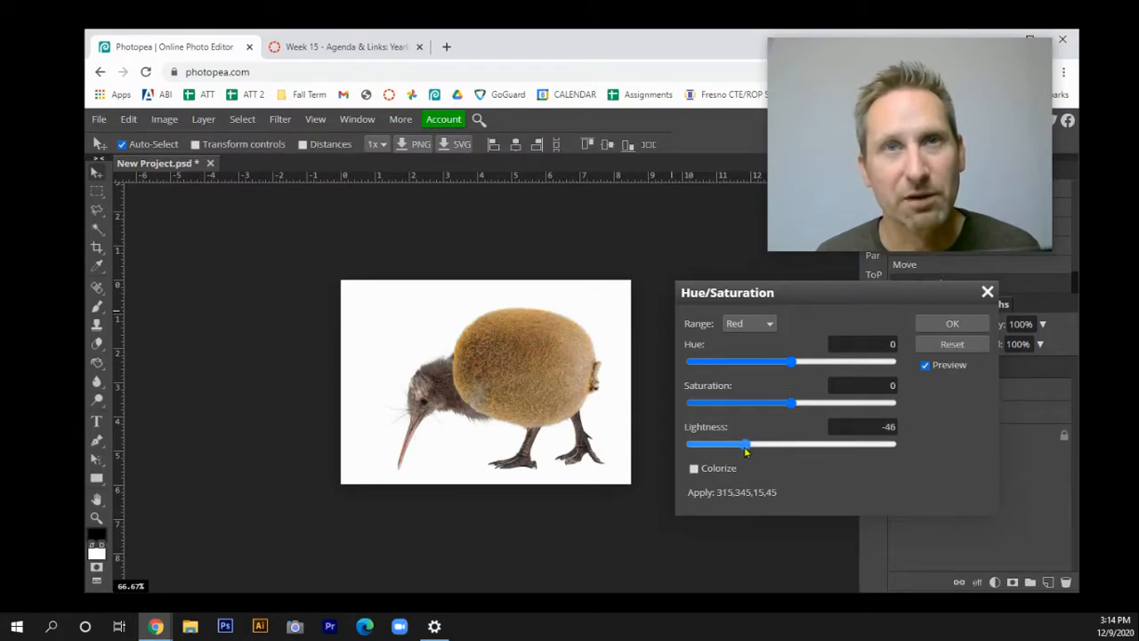
drag(793, 401, 765, 402)
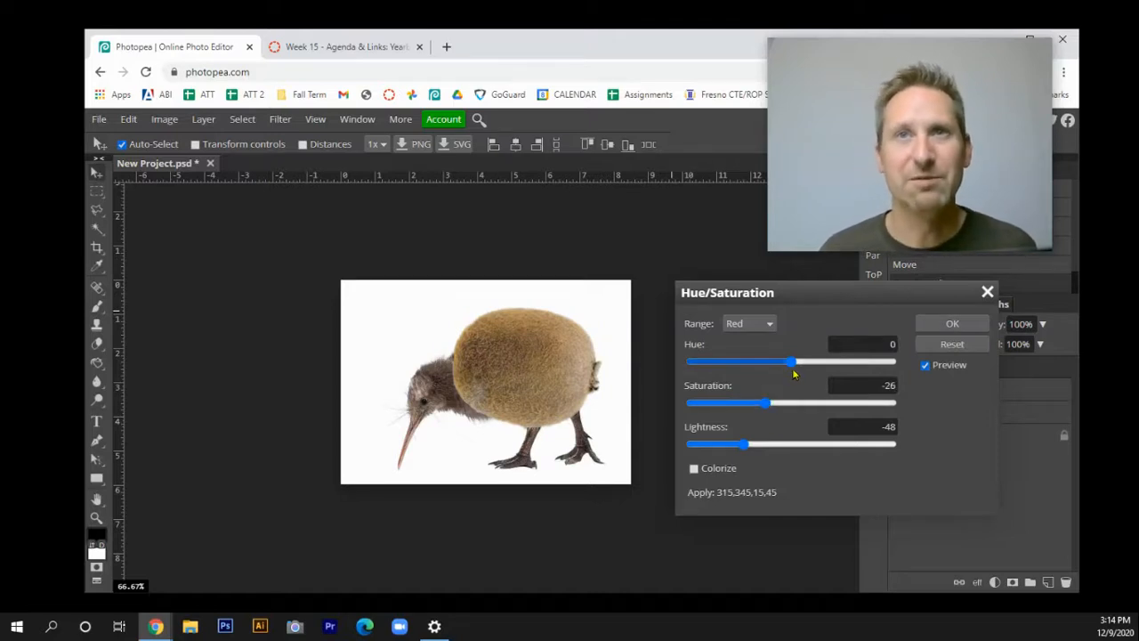
drag(791, 367, 692, 412)
mouse_move(777, 362)
mouse_down()
mouse_move(760, 368)
mouse_move(788, 364)
mouse_move(772, 365)
mouse_up()
drag(744, 444, 683, 447)
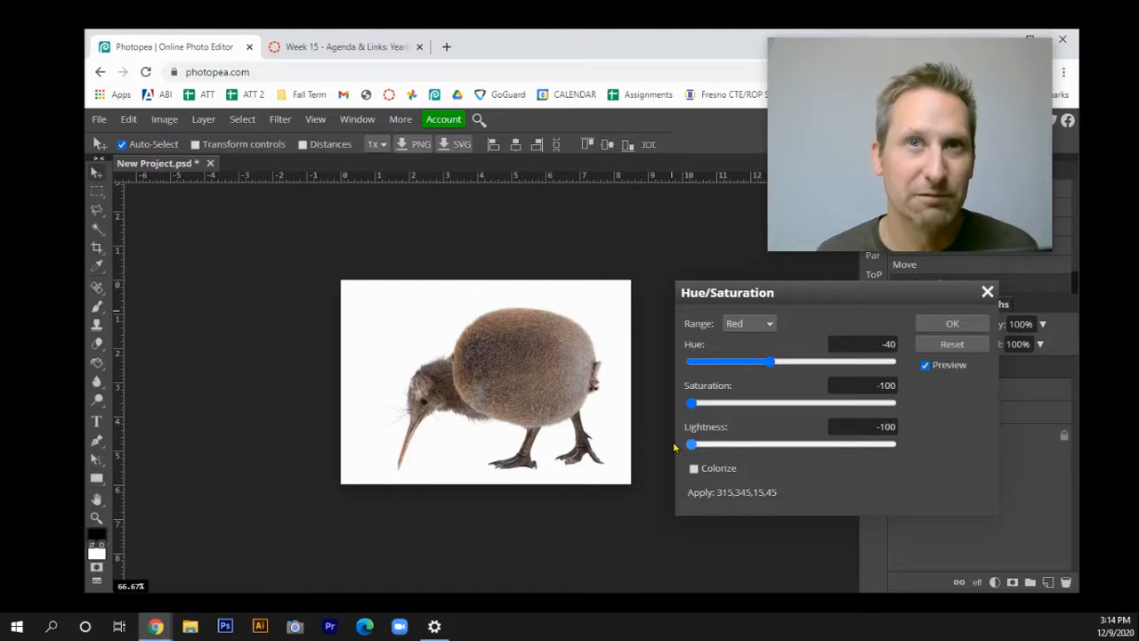
click(950, 324)
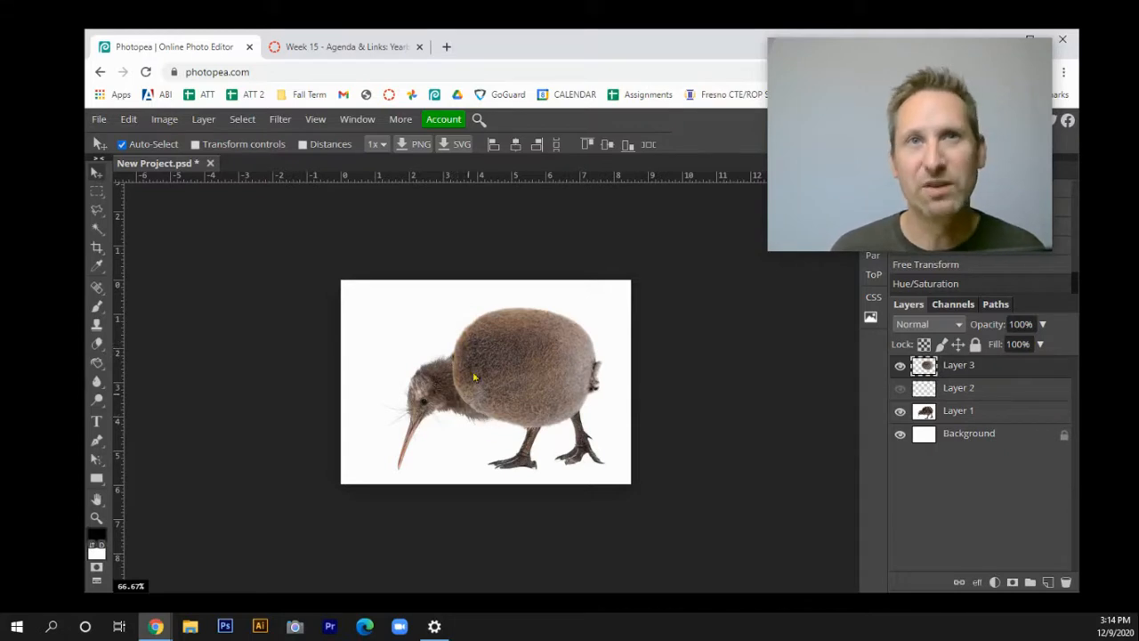
Rotate the fruit by -16°, reposition it over the bird's body and scale it to 101.28% with Free Transform
key(ctrl+t)
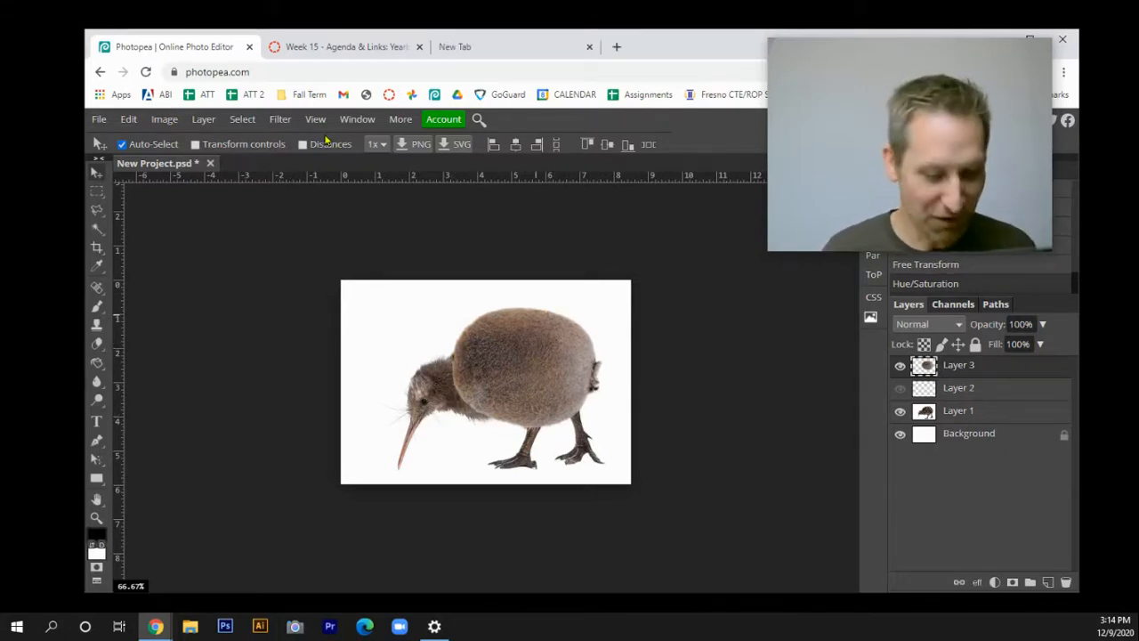
key(ctrl+alt+t)
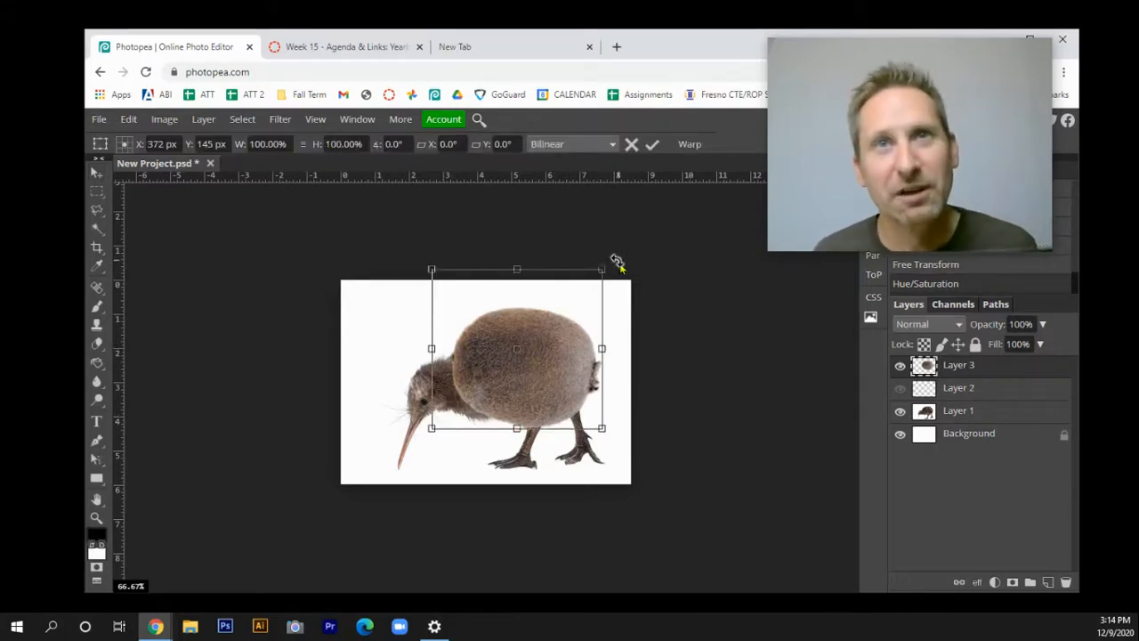
drag(617, 262, 617, 201)
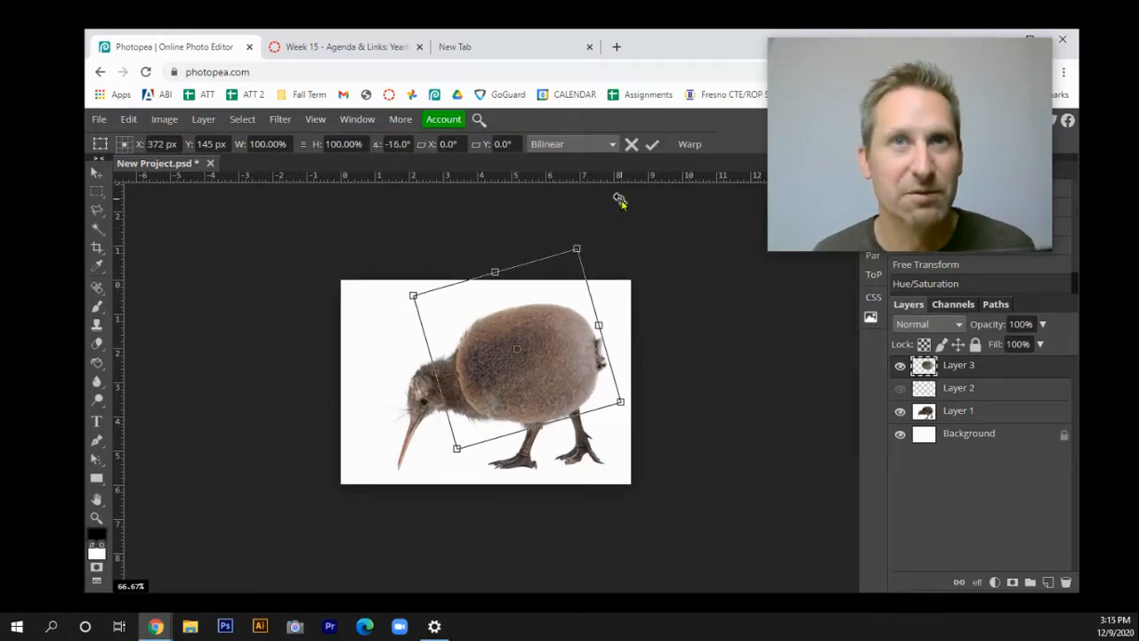
drag(561, 356, 552, 380)
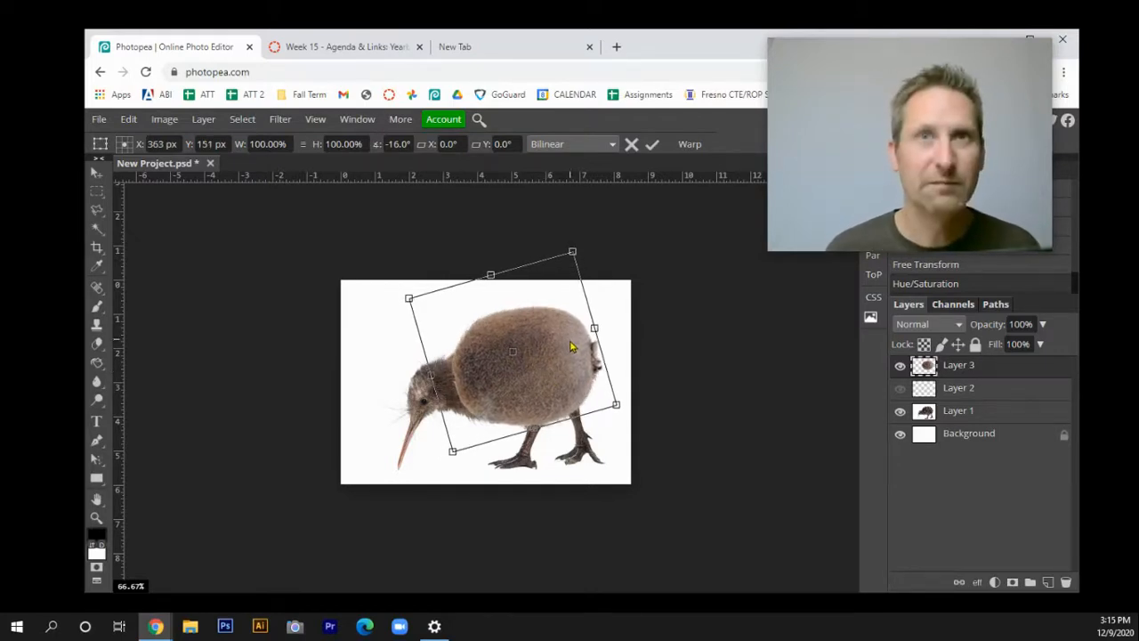
drag(571, 251, 575, 253)
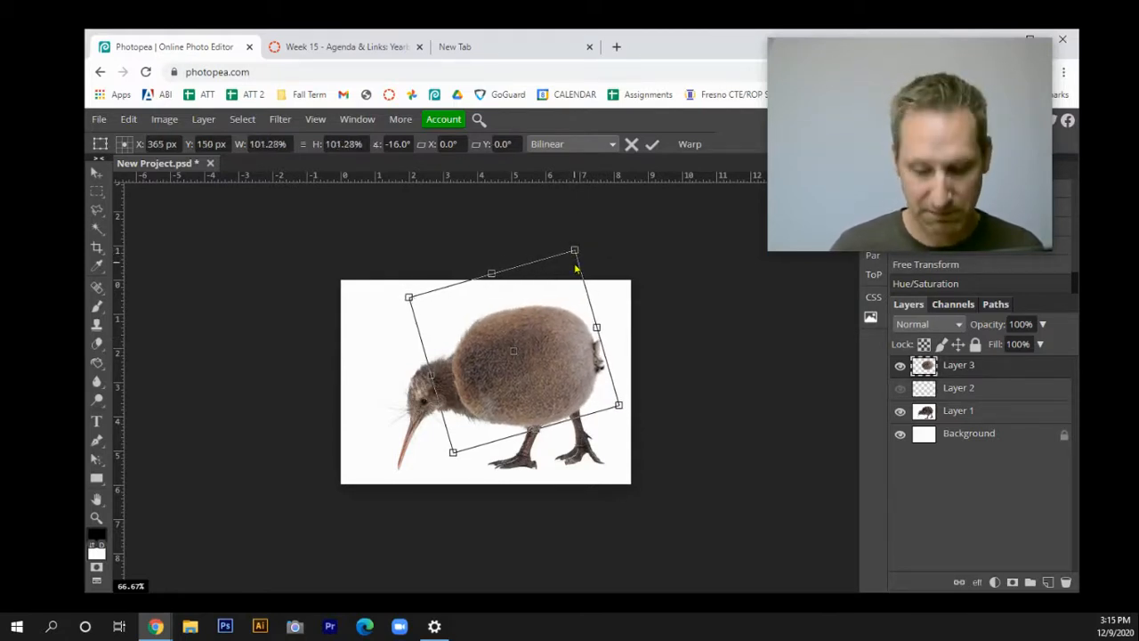
key(Return)
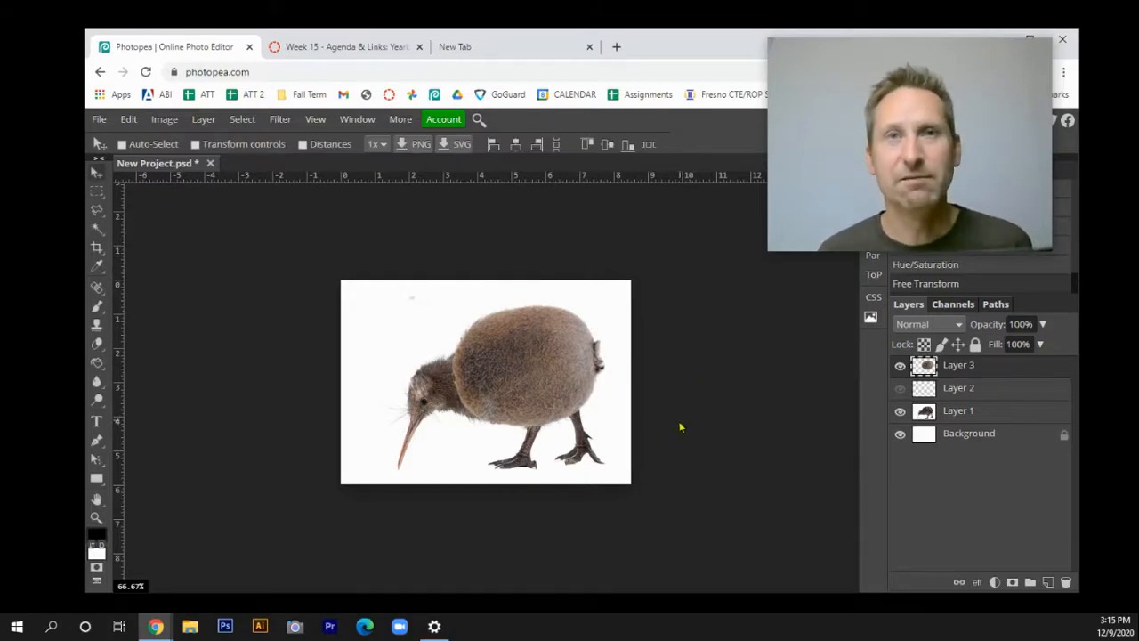
Add the text "kiwi fruit" above the bird's head and set its size to 57 px
click(97, 421)
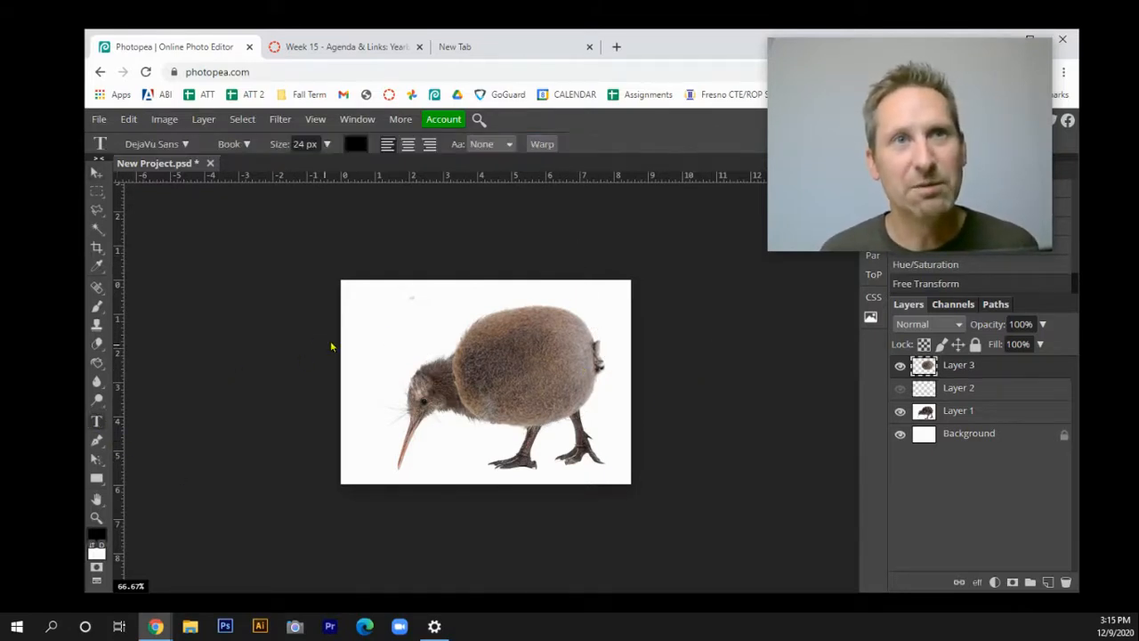
click(370, 320)
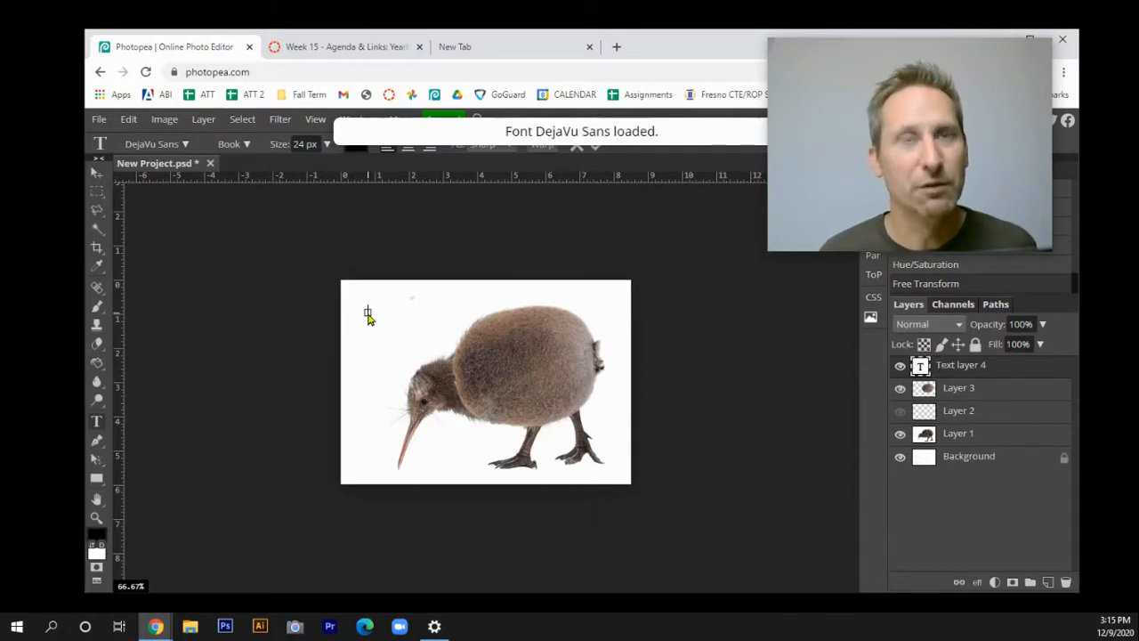
text(kiwi fruit)
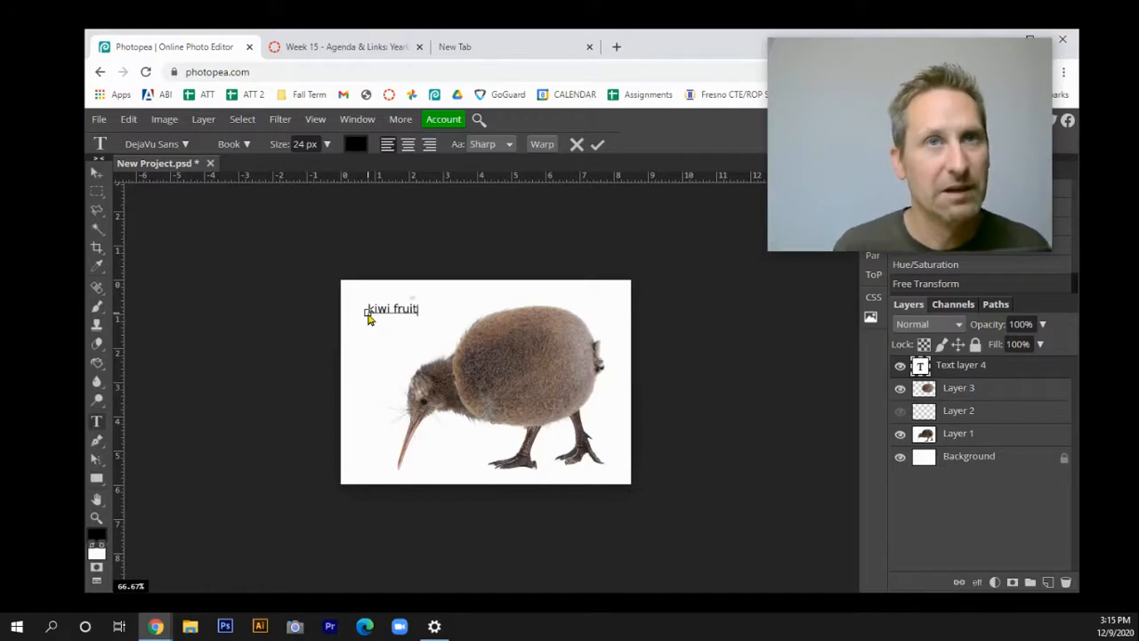
key(ctrl+a)
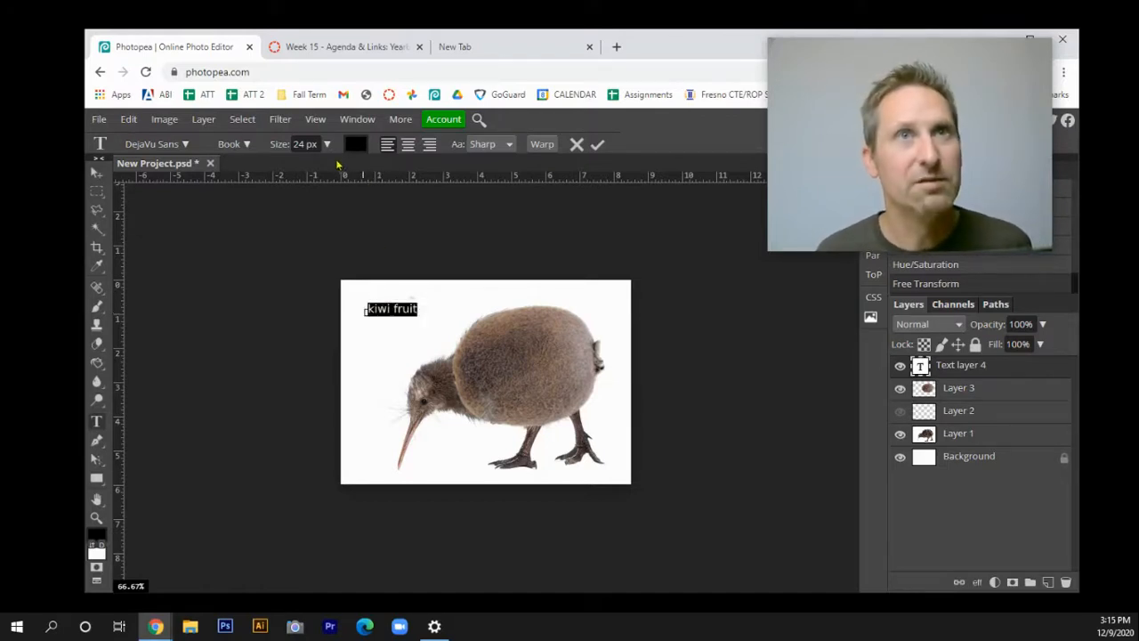
click(327, 145)
click(313, 166)
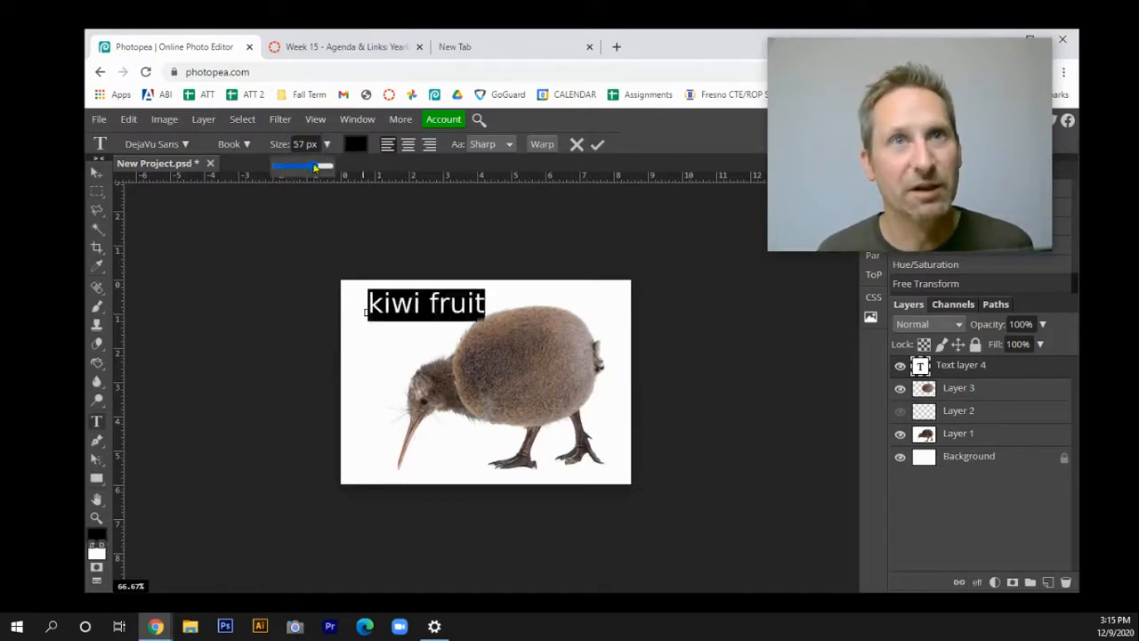
click(97, 171)
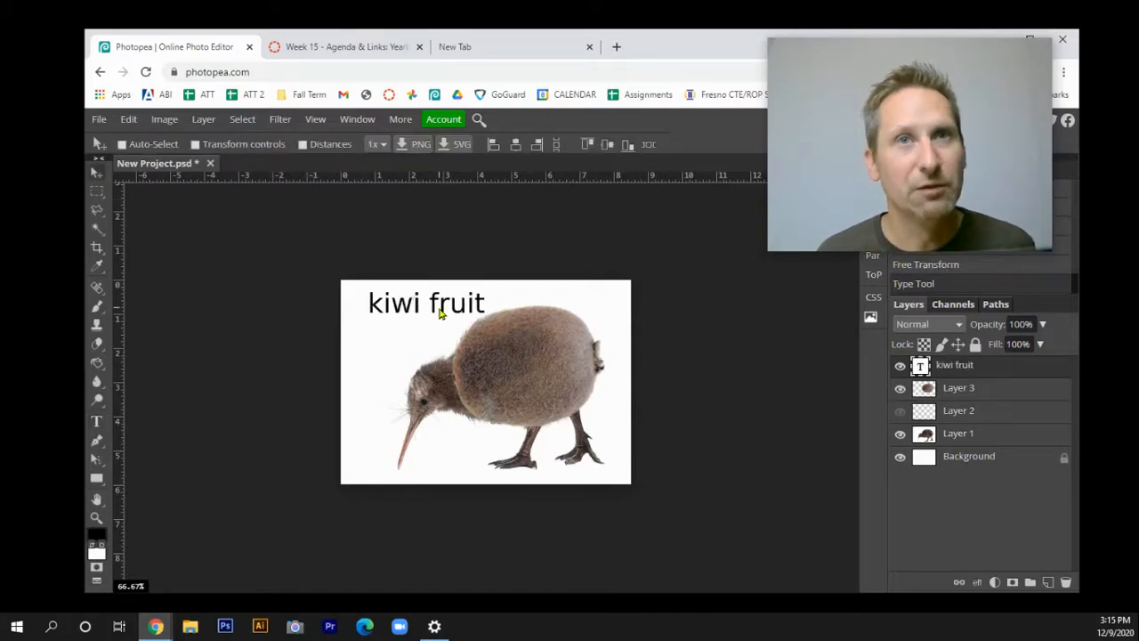
Move the "kiwi fruit" caption closer to the canvas's upper-left corner and select all its text for editing
mouse_move(440, 310)
mouse_down()
mouse_move(422, 318)
mouse_move(437, 465)
mouse_move(419, 285)
mouse_move(420, 313)
mouse_up()
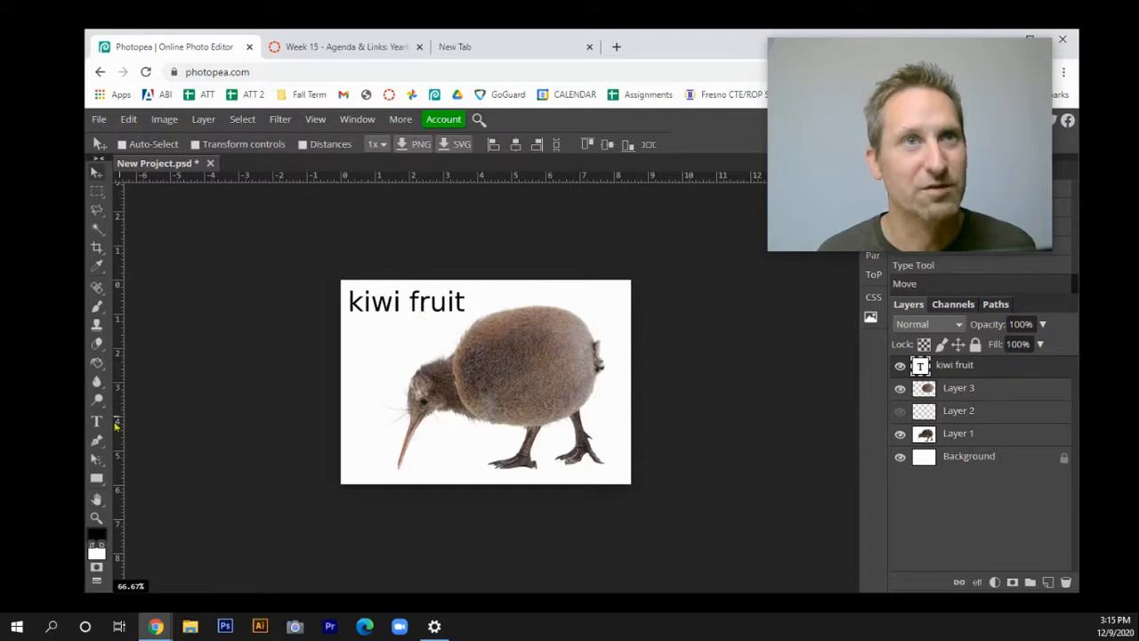
click(97, 422)
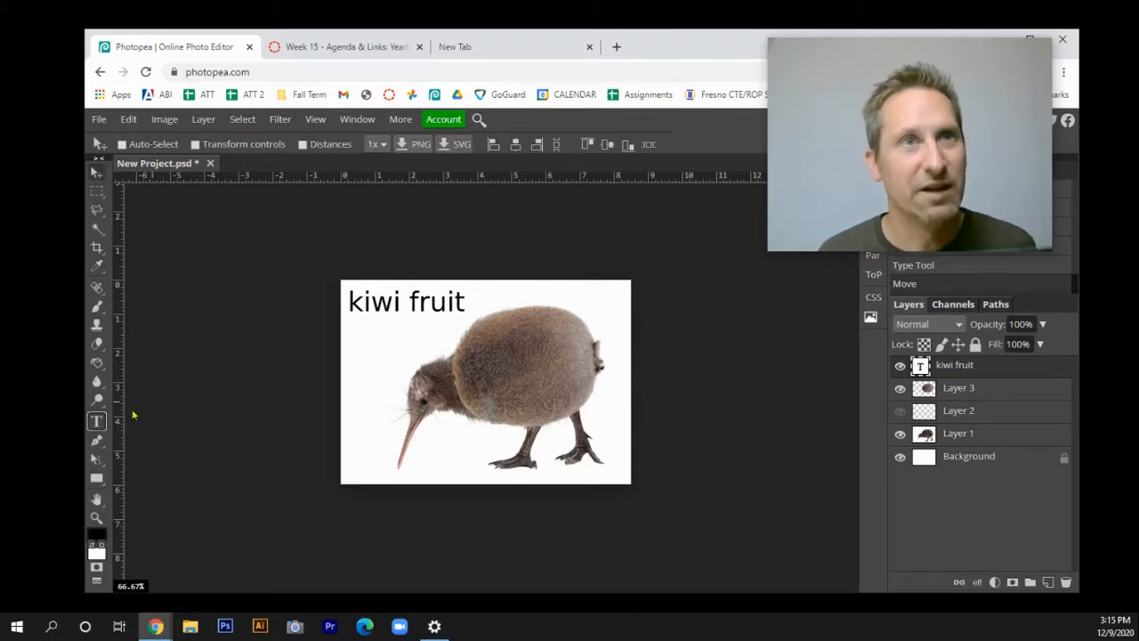
double_click(959, 366)
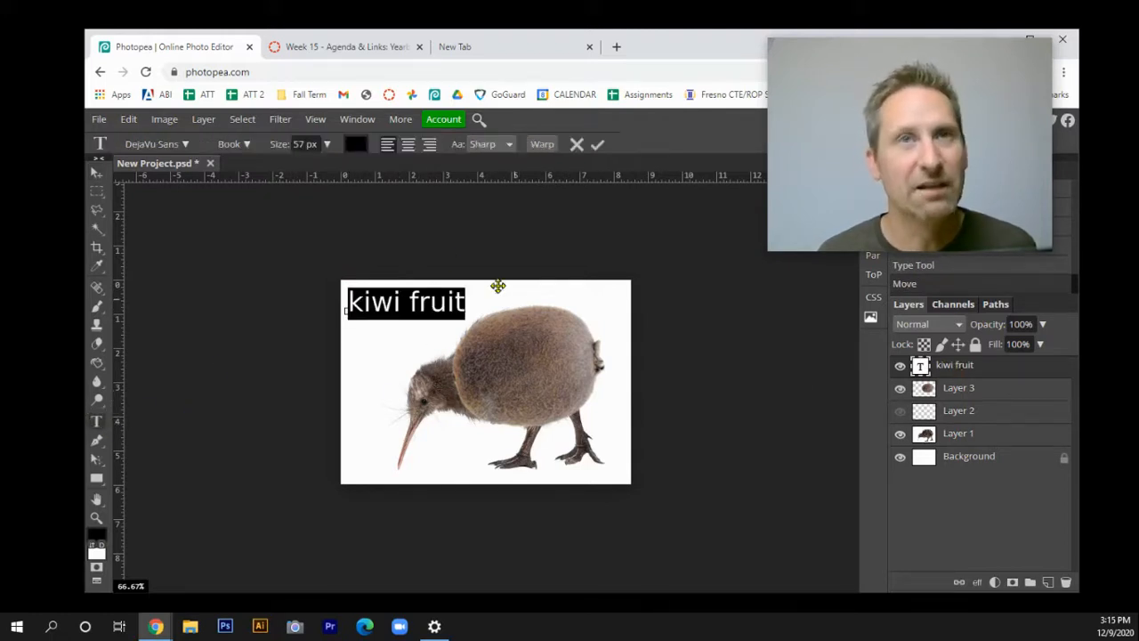
Try the Dehuti Alt, DejaVu Sans and Destroy fonts on the selected caption text
click(178, 144)
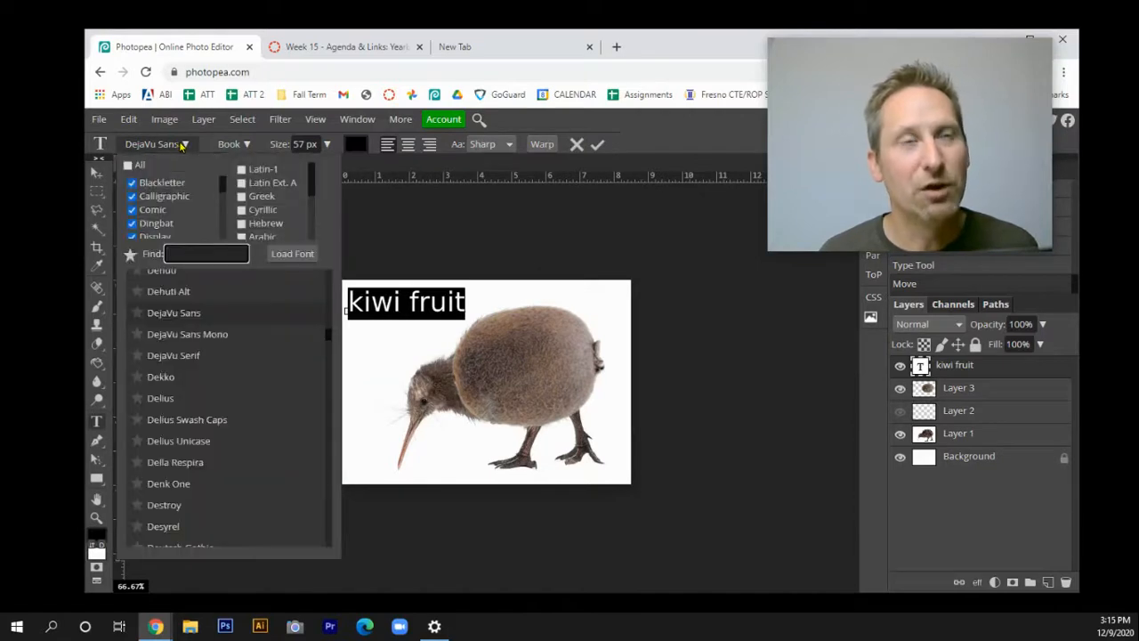
click(260, 291)
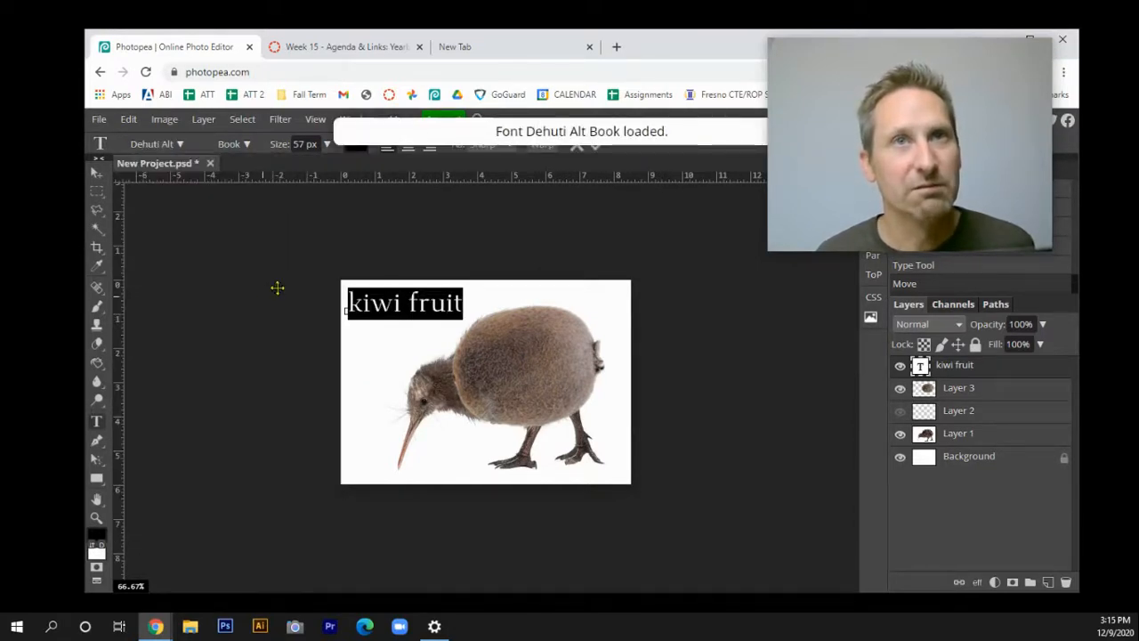
click(177, 145)
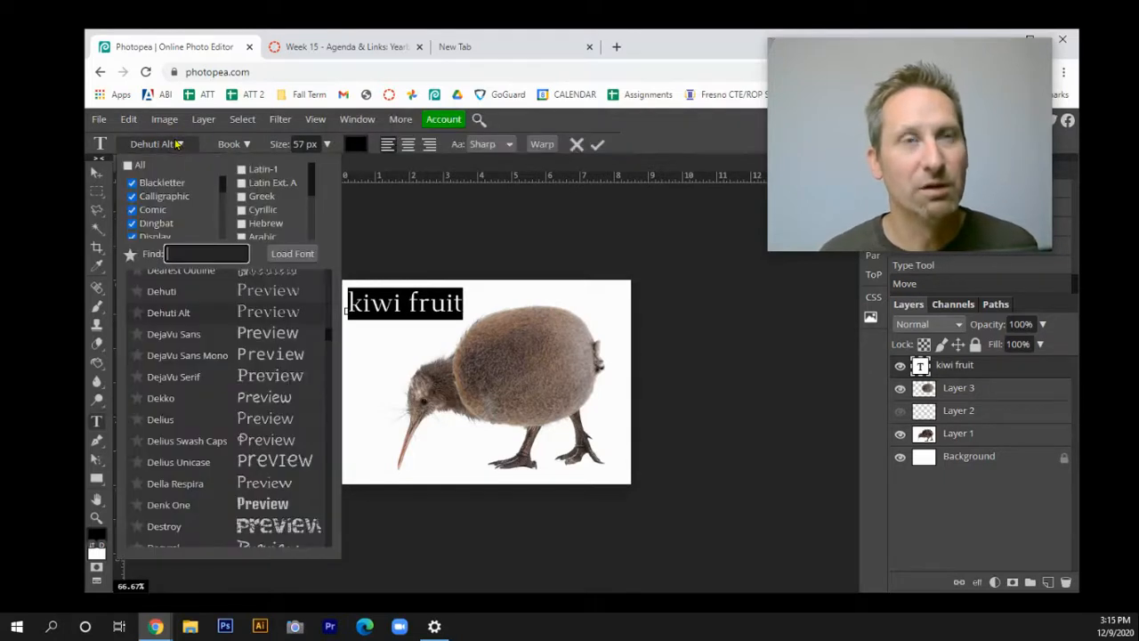
key(Down)
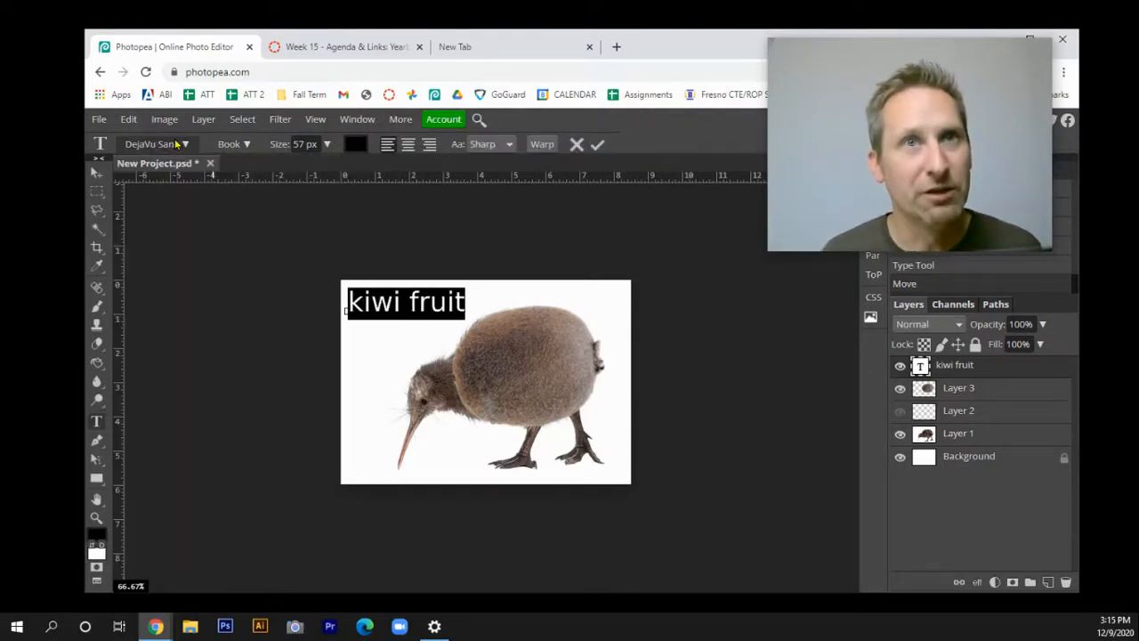
click(155, 143)
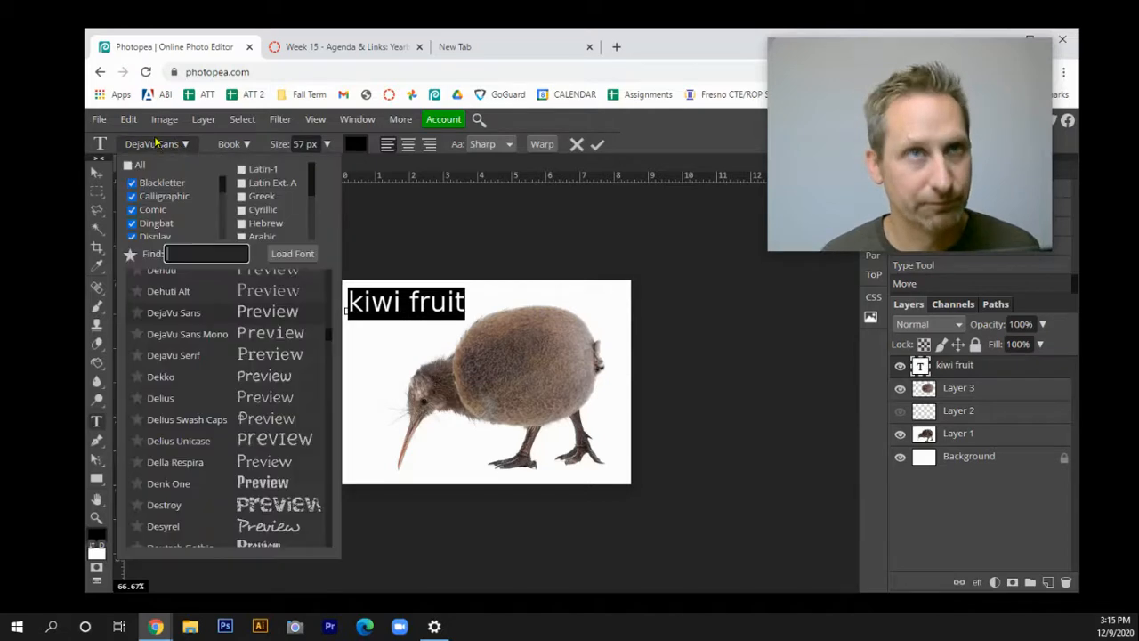
click(279, 505)
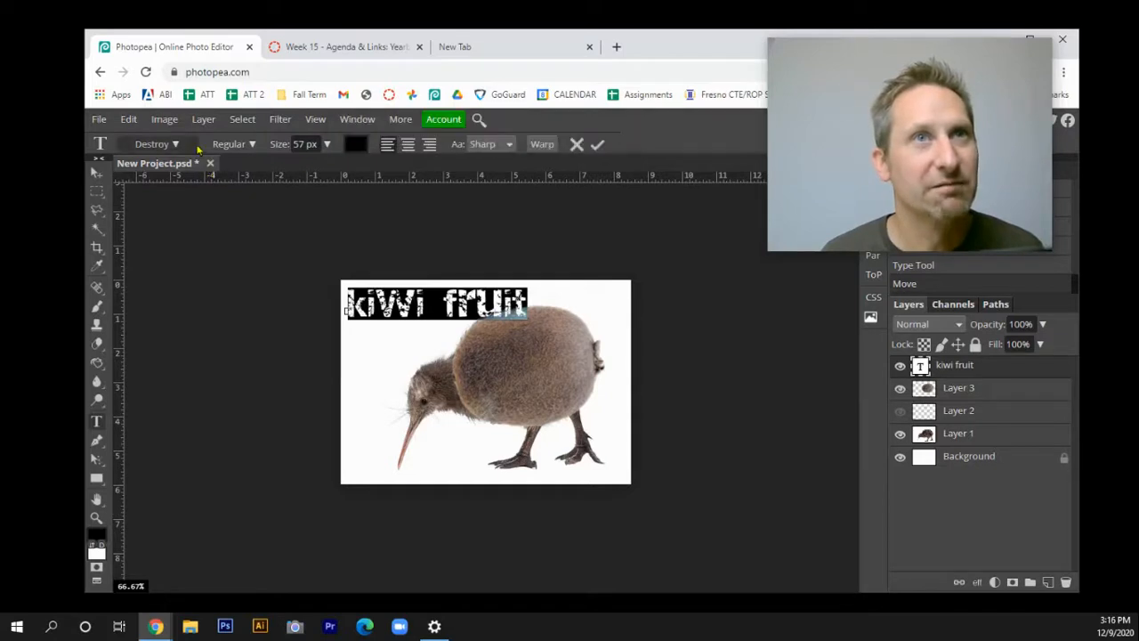
Set the caption's font to Digory Doodles
click(176, 146)
scroll(274, 381, down, 3)
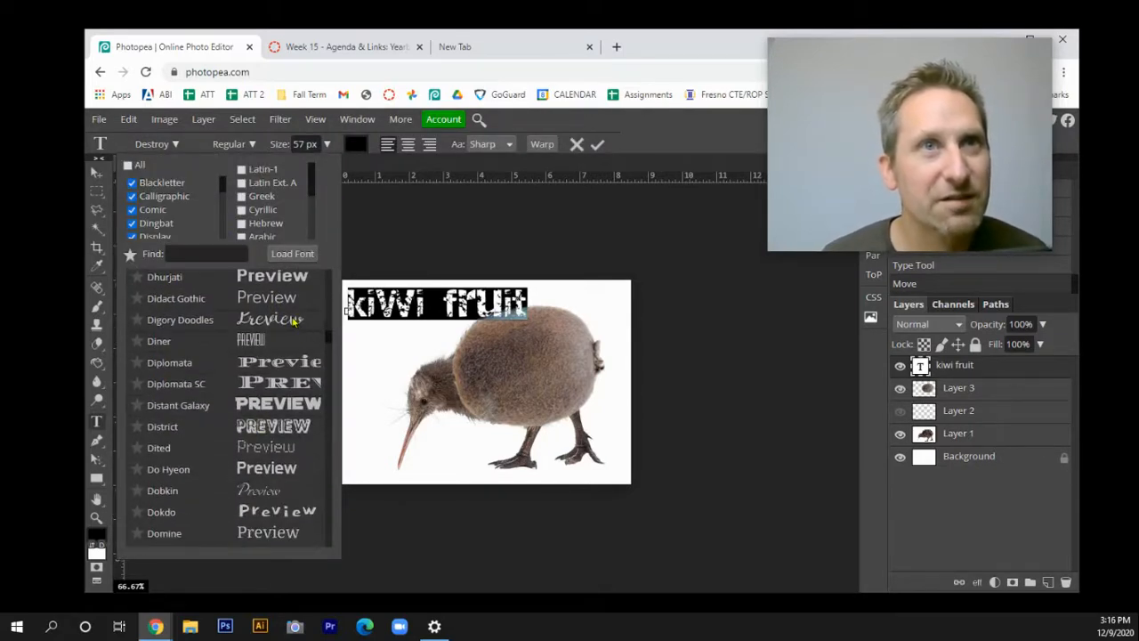
click(293, 319)
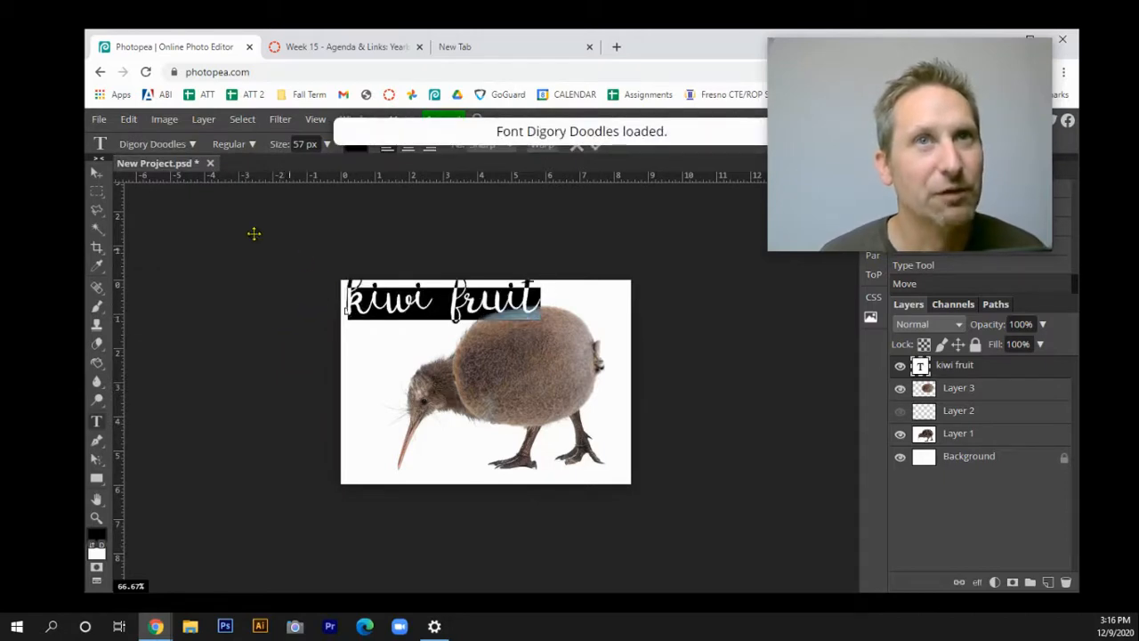
Move the caption slightly down, then shrink and tilt it upward with Free Transform to fit above the bird's head and back
click(97, 171)
drag(436, 311, 441, 320)
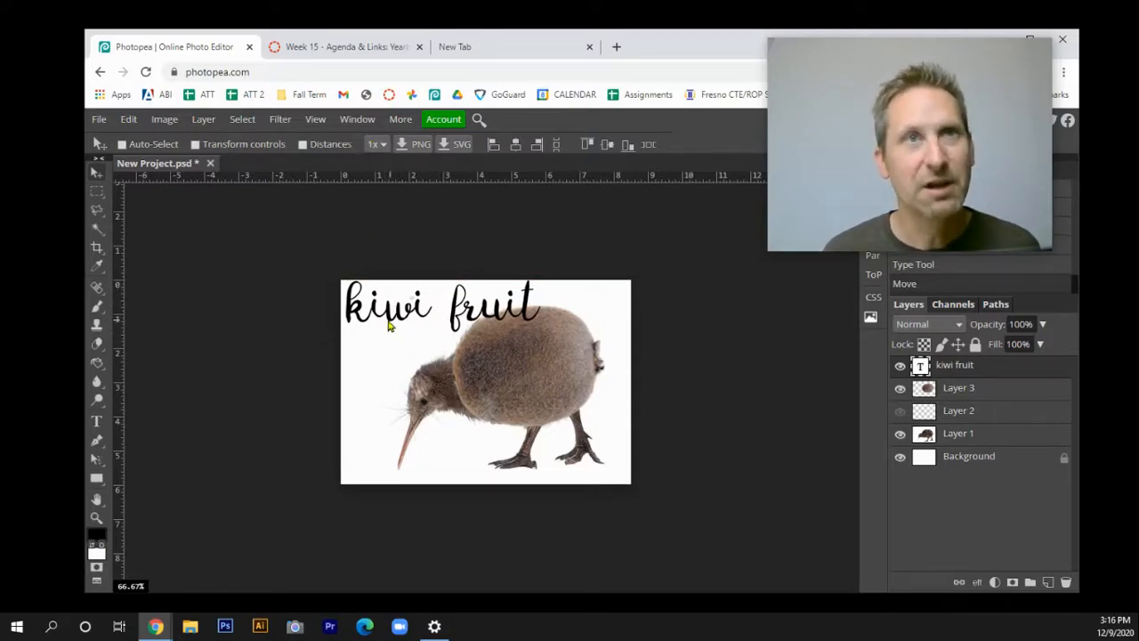
key(ctrl+t)
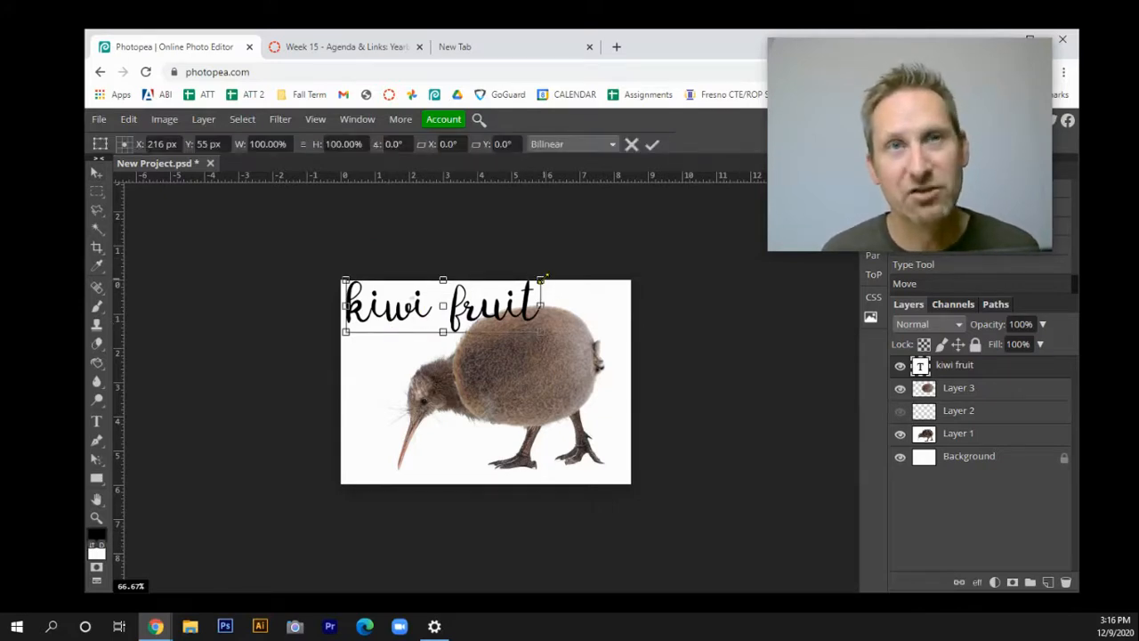
drag(541, 278, 458, 307)
key(Return)
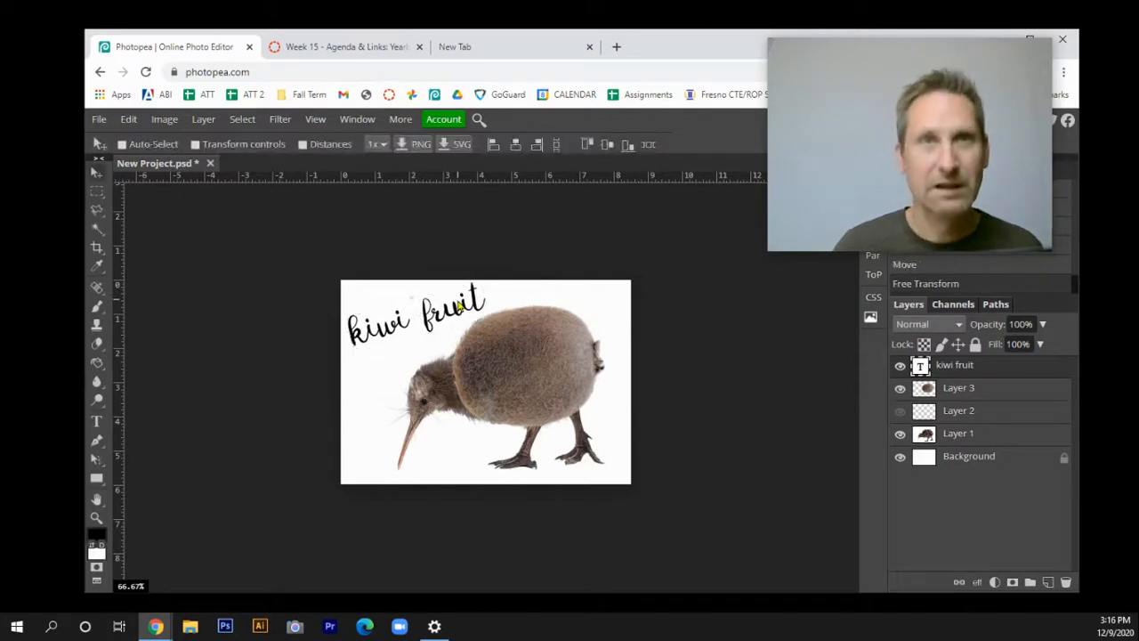